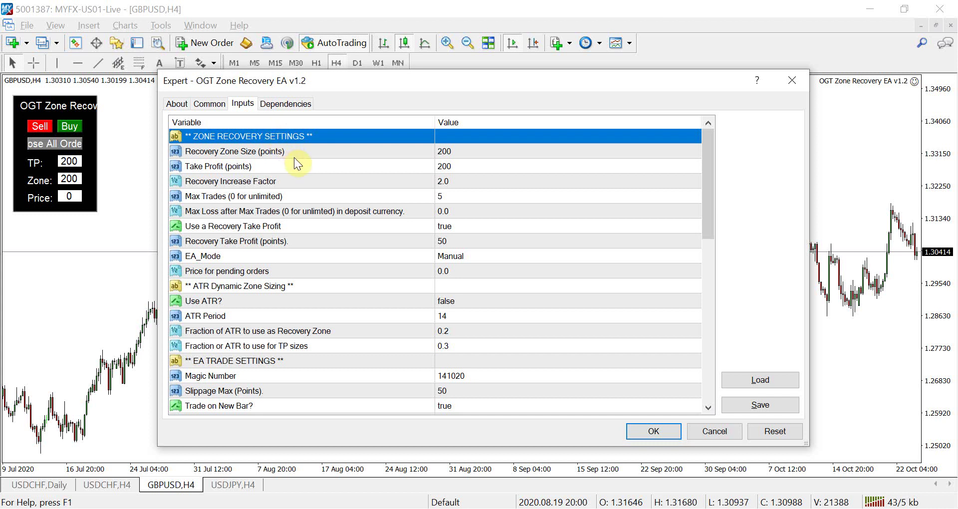
# Set the Recovery Zone Size to 300 points in the expert's inputs
pyautogui.click(311, 153)
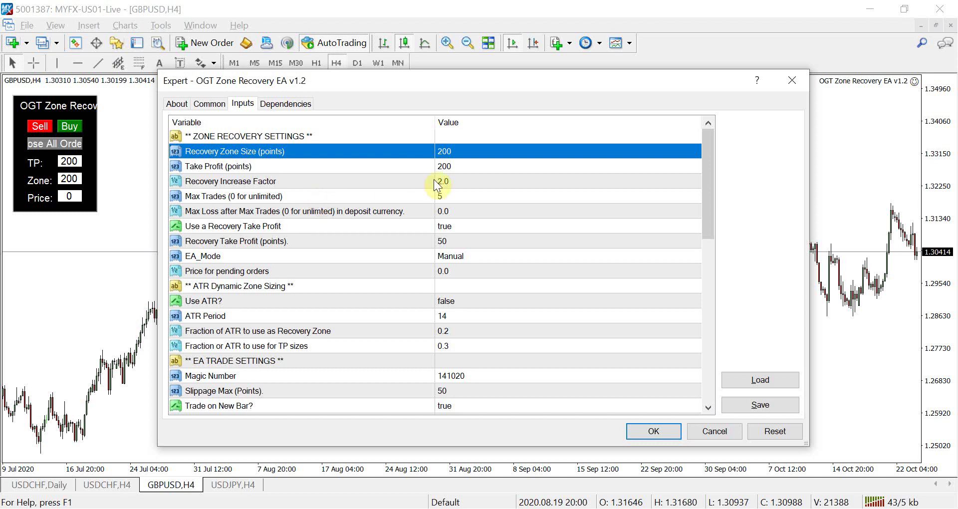
pyautogui.doubleClick(450, 153)
pyautogui.write('2')
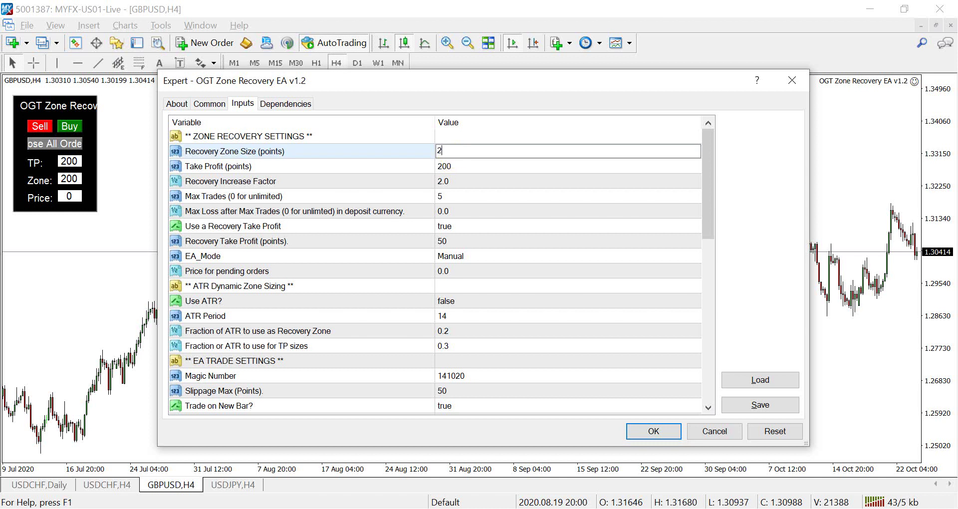
pyautogui.press('BackSpace')
pyautogui.write('300')
pyautogui.press('Return')
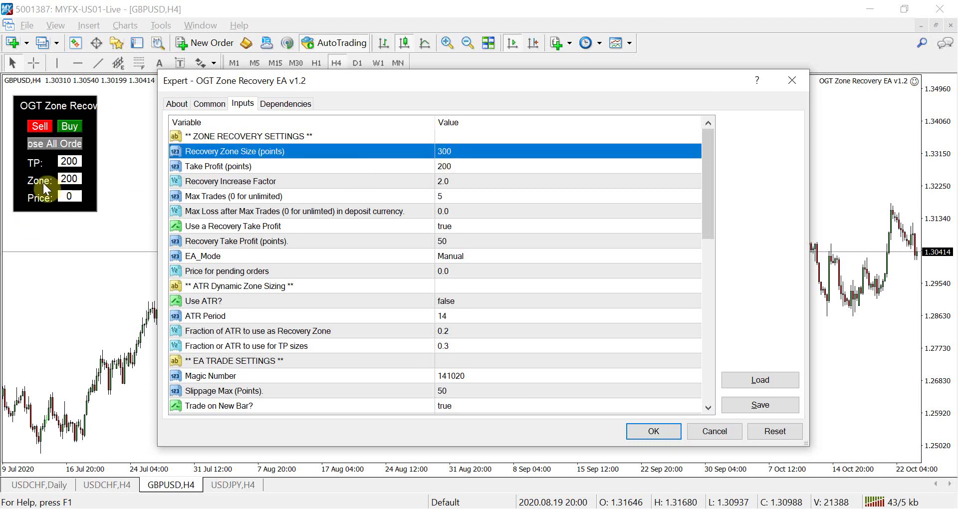
# Set the Take Profit input to 300 points
pyautogui.click(462, 166)
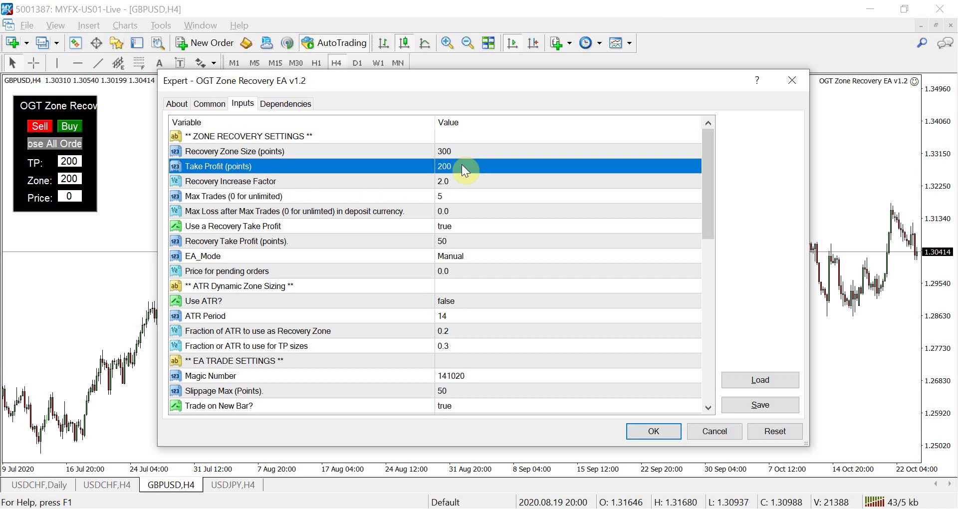
pyautogui.click(461, 167)
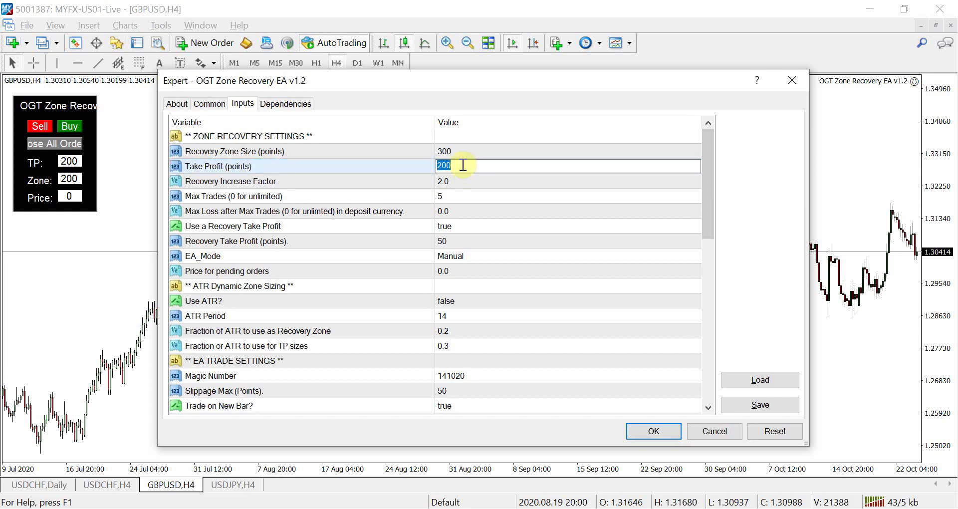
pyautogui.write('300')
pyautogui.press('Return')
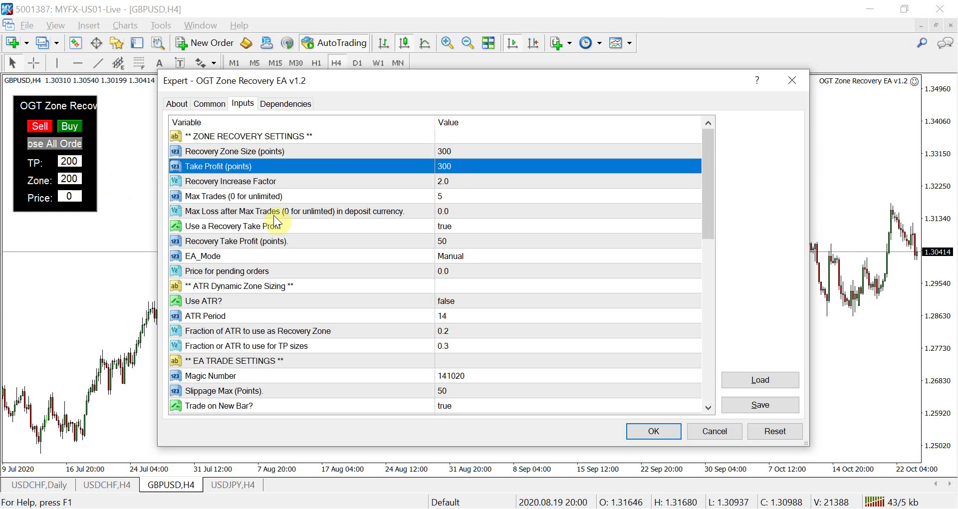
# Set the Recovery Increase Factor to 1.5
pyautogui.click(468, 185)
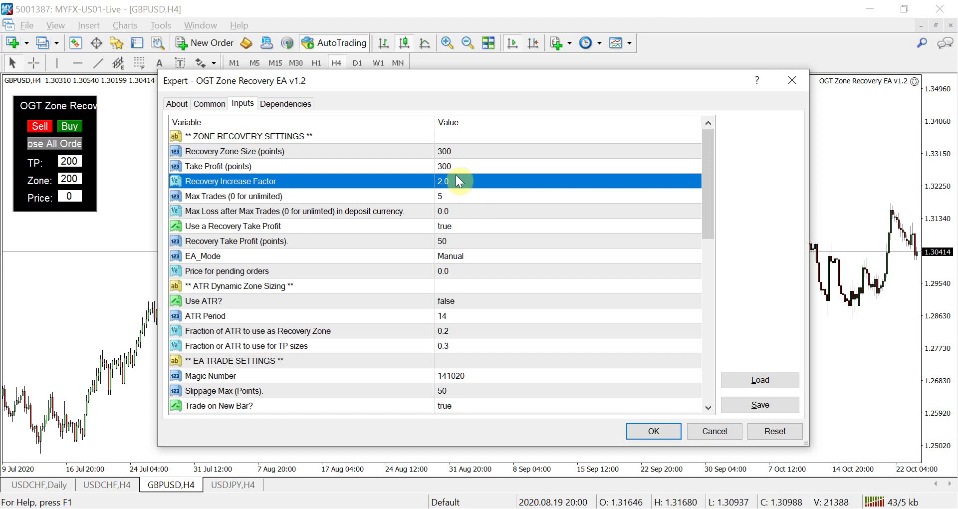
pyautogui.click(444, 152)
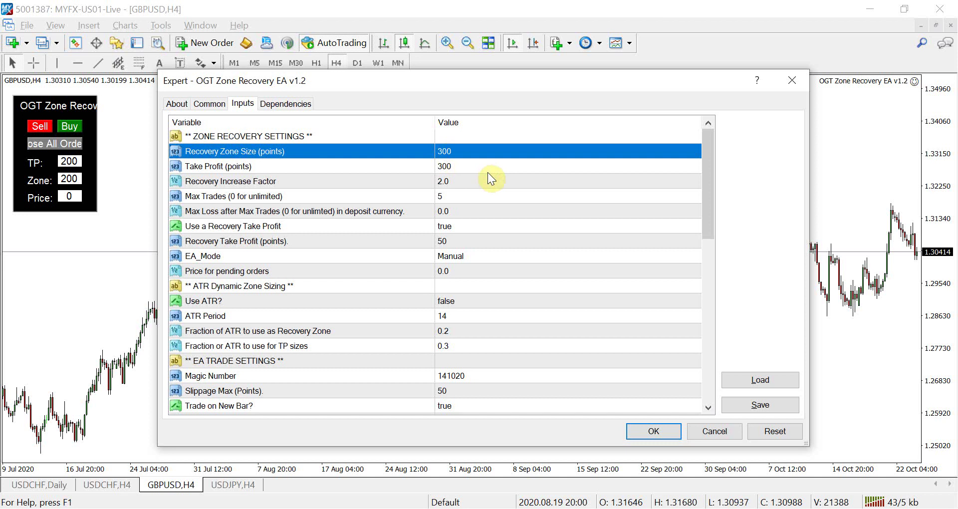
pyautogui.click(467, 187)
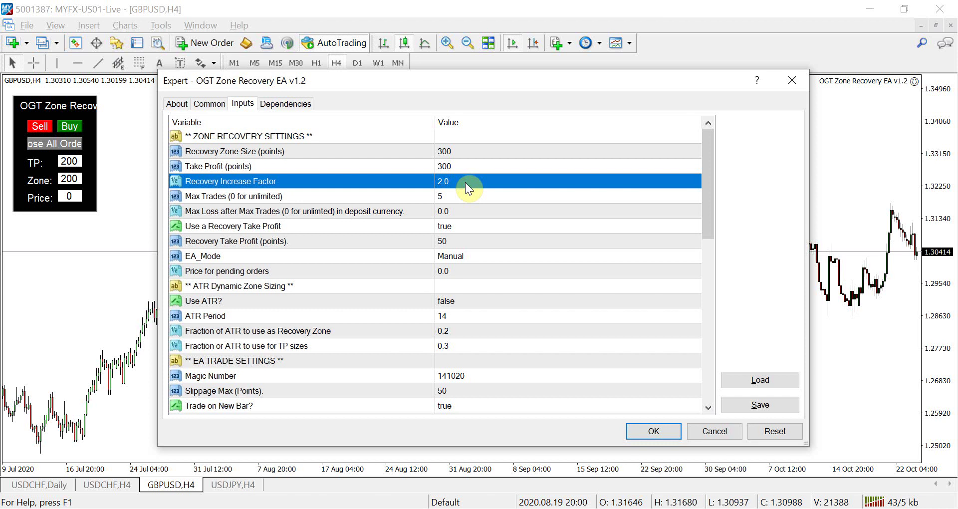
pyautogui.click(466, 183)
pyautogui.write('1')
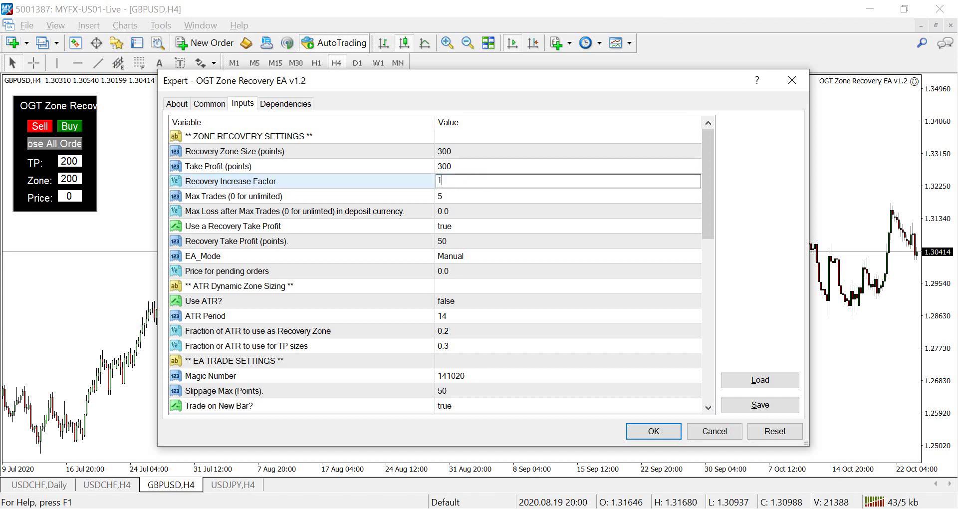
pyautogui.write('.5')
pyautogui.press('Return')
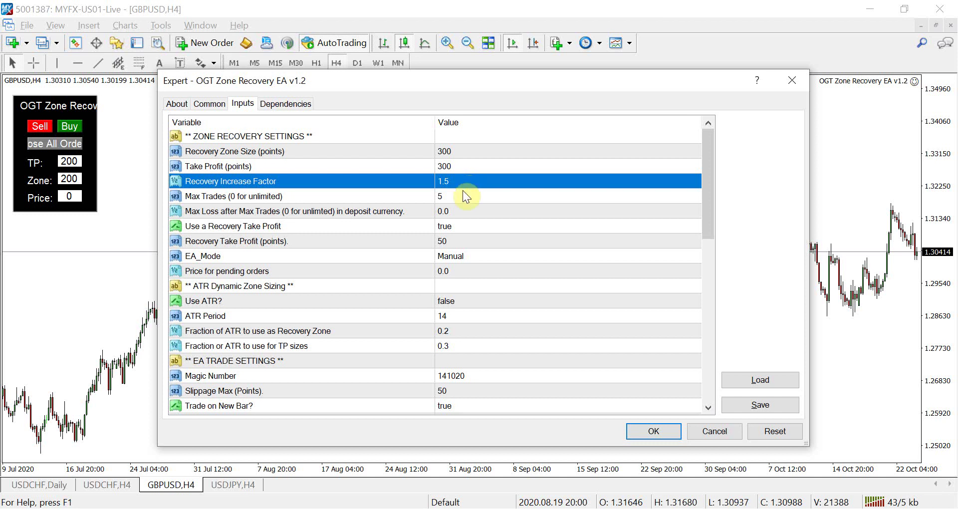
# Set Max Trades to 0 for an unlimited number of recovery trades
pyautogui.click(461, 197)
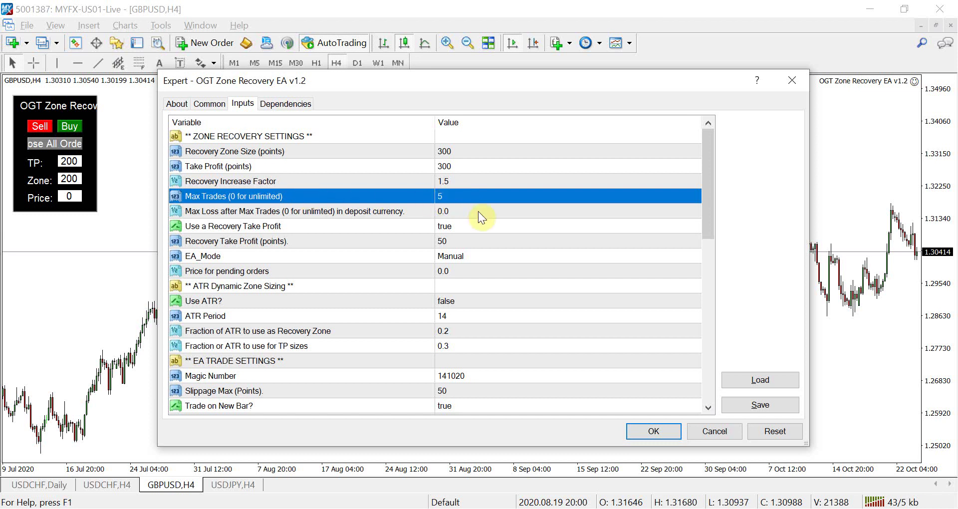
pyautogui.doubleClick(437, 195)
pyautogui.write('0')
pyautogui.press('Return')
# Set the Max Loss after Max Trades to 200 in deposit currency
pyautogui.click(309, 215)
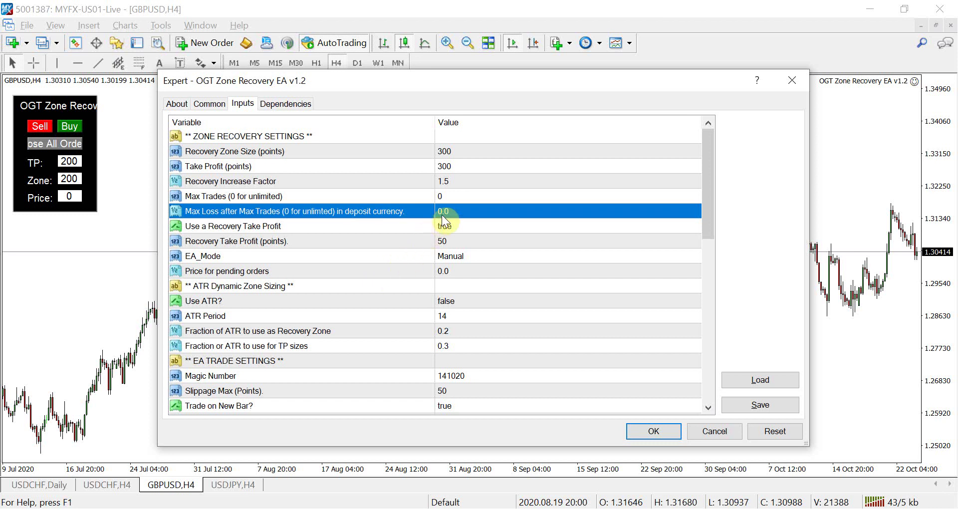
pyautogui.doubleClick(456, 210)
pyautogui.write('200')
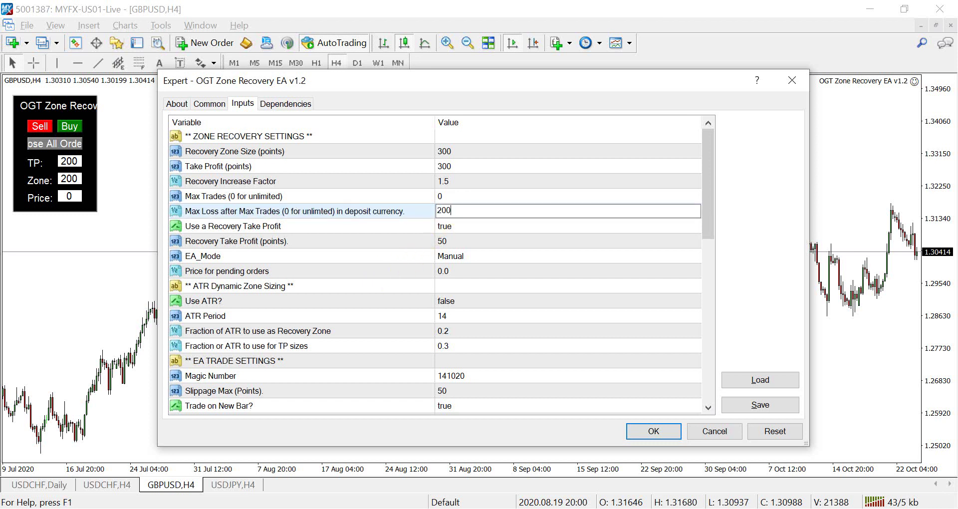
pyautogui.press('Return')
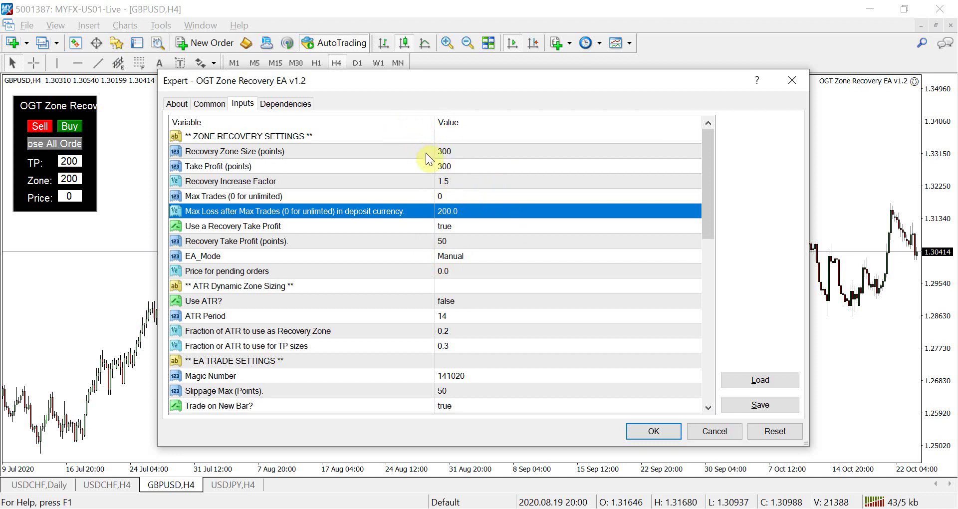
pyautogui.press('Return')
# Set the Max Loss after Max Trades to 0 for an unlimited loss
pyautogui.doubleClick(457, 211)
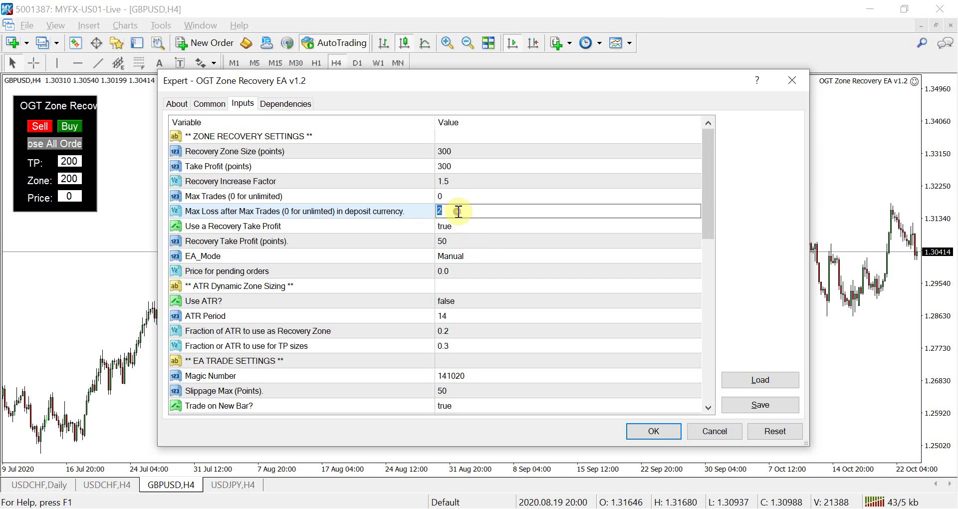
pyautogui.write('0')
pyautogui.press('Return')
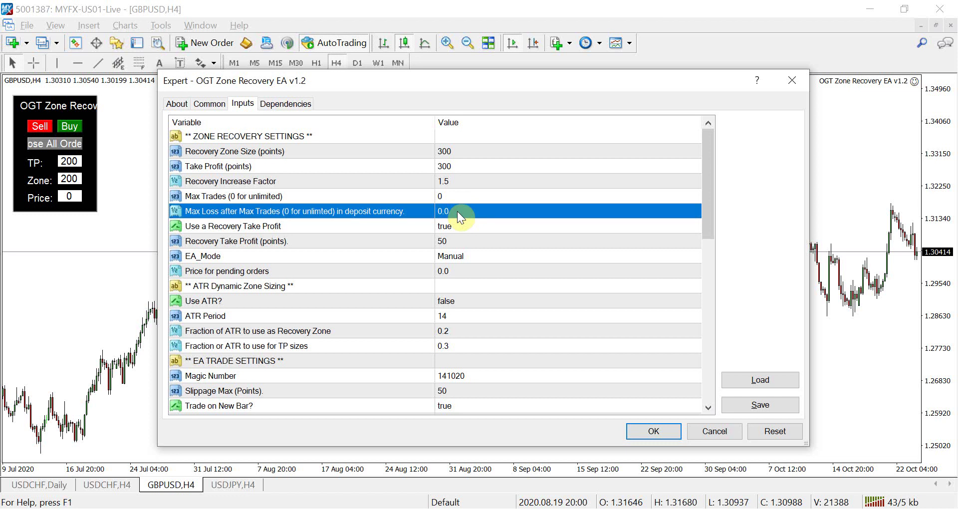
# Switch the Use a Recovery Take Profit option to false
pyautogui.click(339, 227)
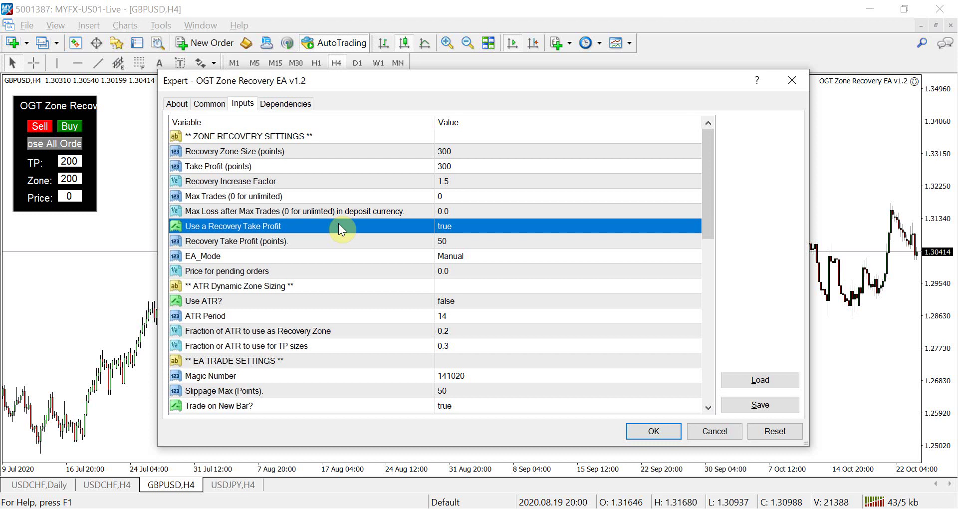
pyautogui.click(456, 227)
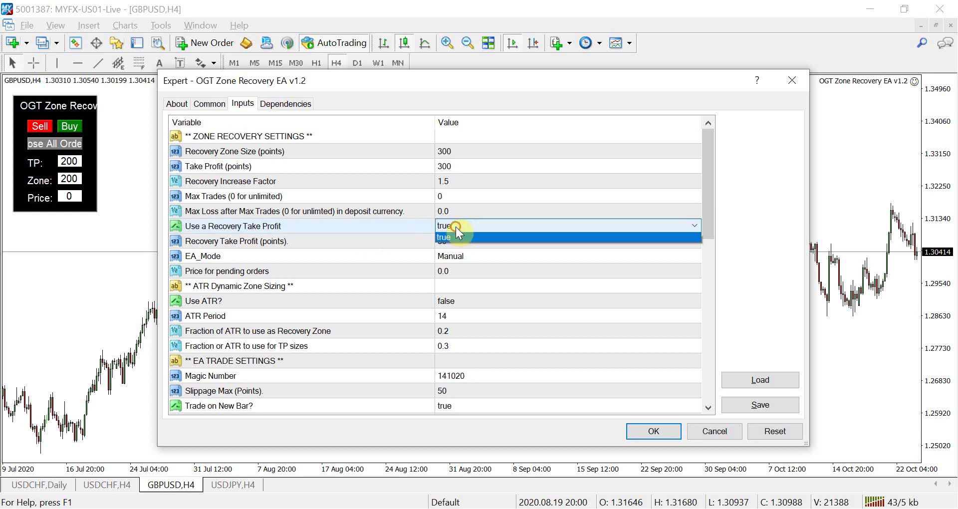
pyautogui.click(457, 227)
pyautogui.click(456, 242)
pyautogui.click(383, 255)
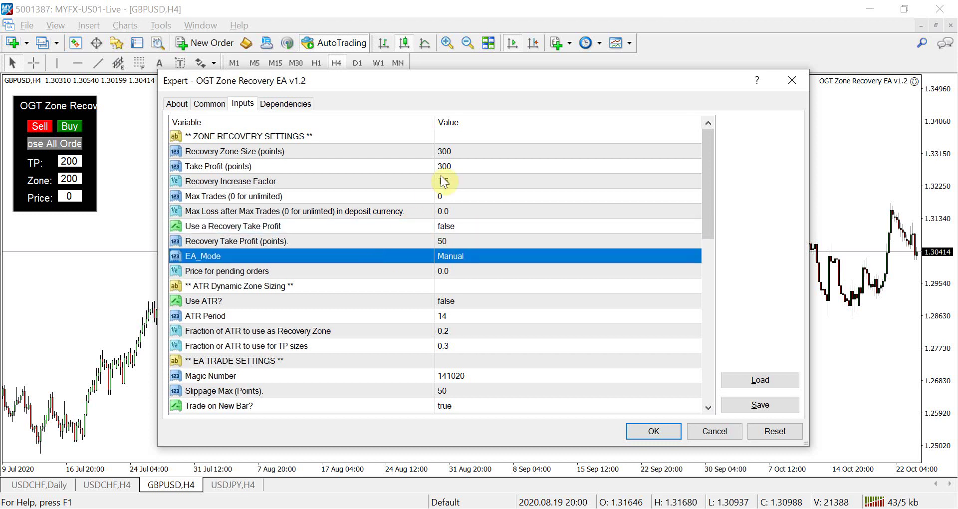
# Set the Recovery Increase Factor to 2
pyautogui.click(449, 167)
pyautogui.click(442, 152)
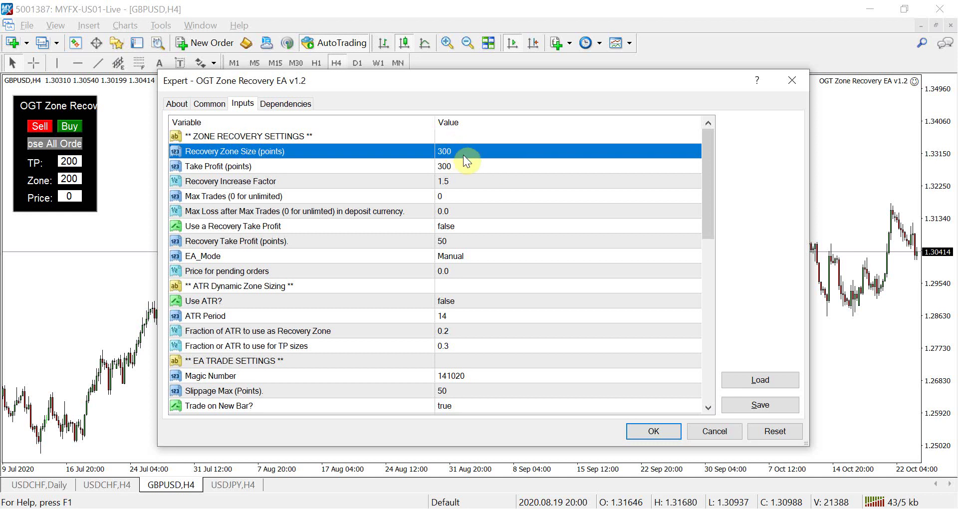
pyautogui.click(464, 170)
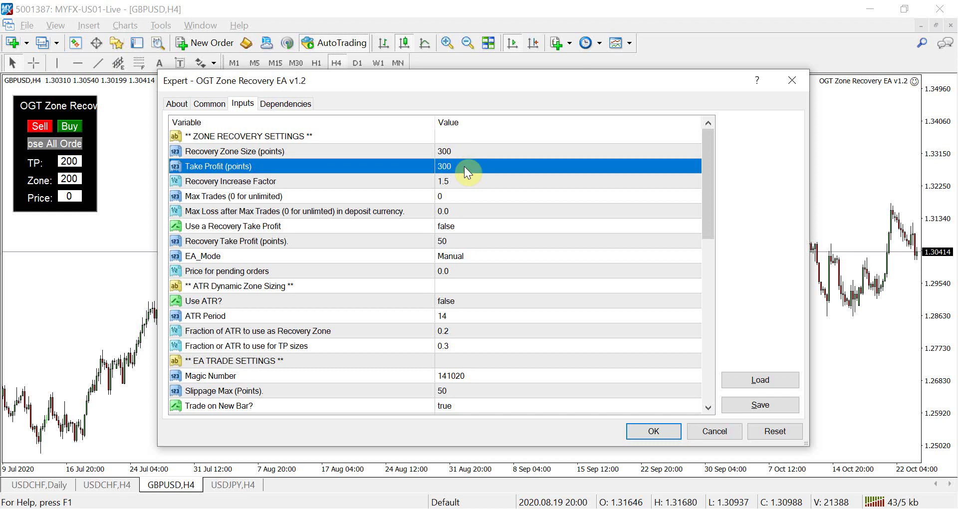
pyautogui.doubleClick(459, 182)
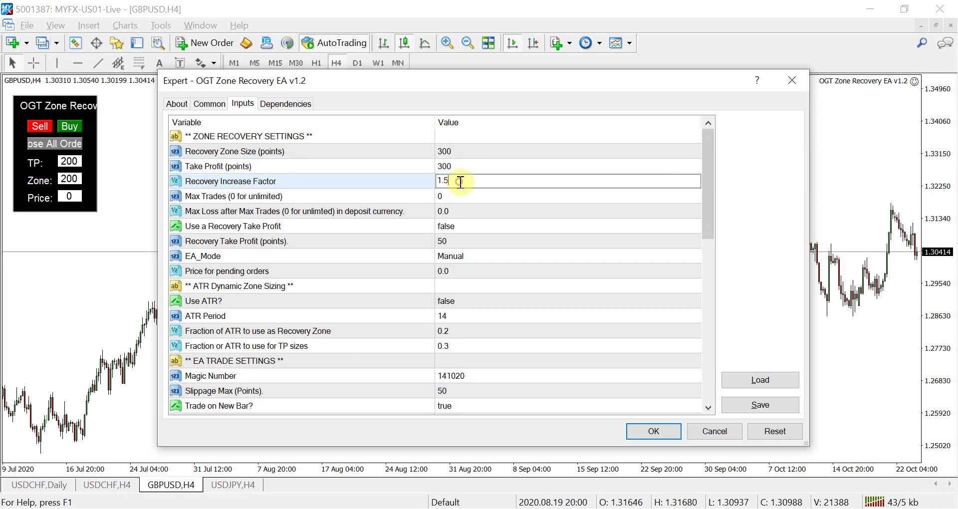
pyautogui.press('BackSpace')
pyautogui.press('BackSpace')
pyautogui.press('BackSpace')
pyautogui.write('2')
pyautogui.press('Return')
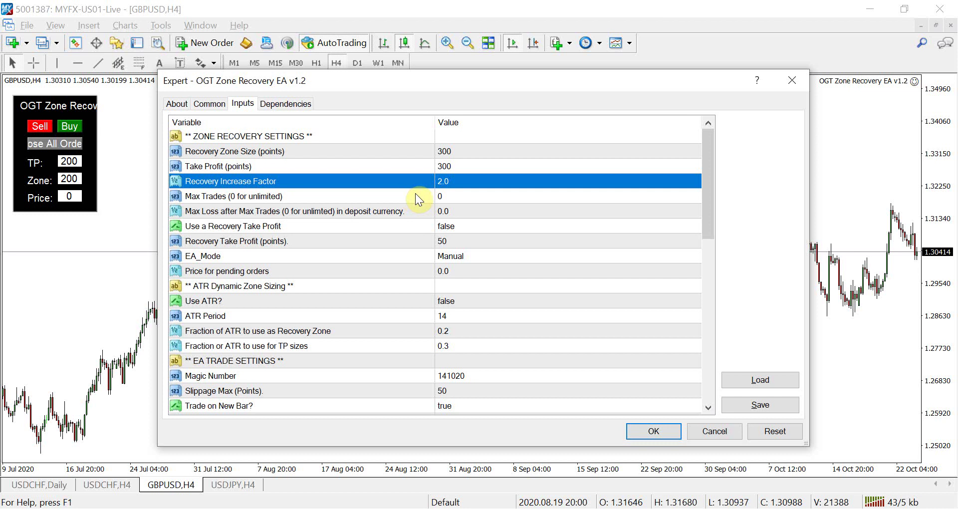
# Switch the Use a Recovery Take Profit option to true
pyautogui.click(461, 150)
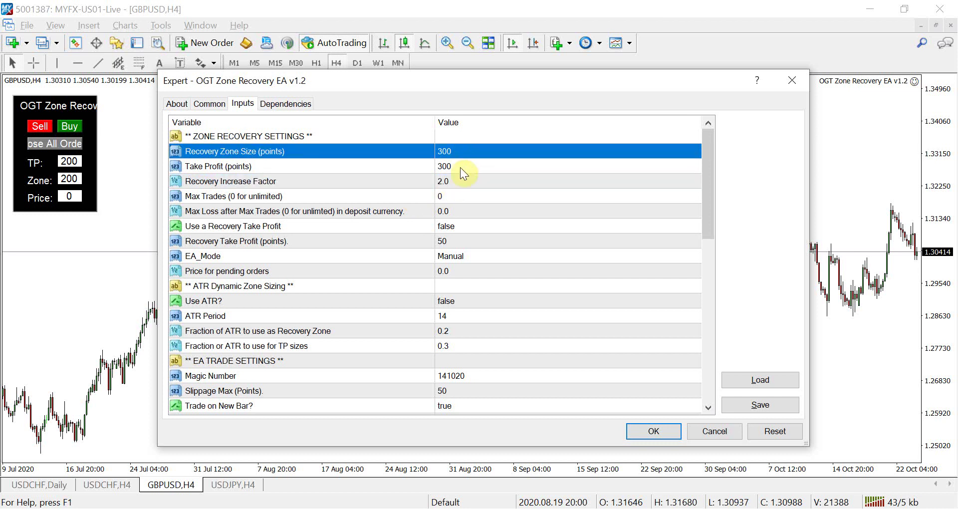
pyautogui.click(460, 169)
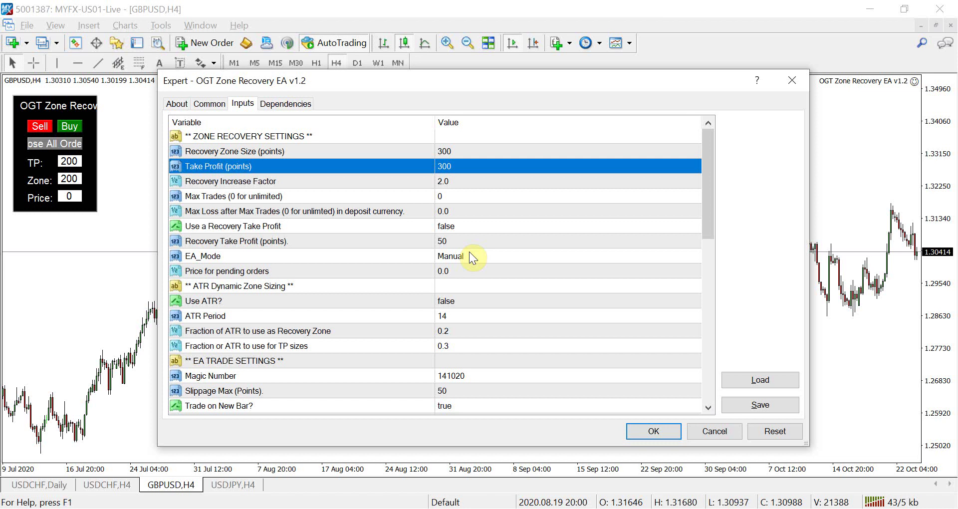
pyautogui.click(296, 226)
pyautogui.click(453, 228)
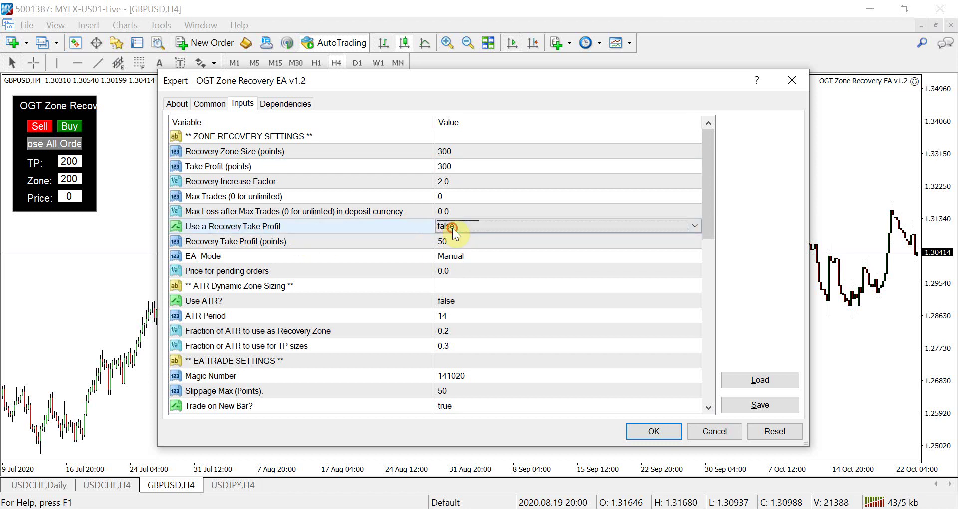
pyautogui.click(452, 228)
pyautogui.click(452, 246)
# Set the Recovery Take Profit to 100 points
pyautogui.doubleClick(453, 247)
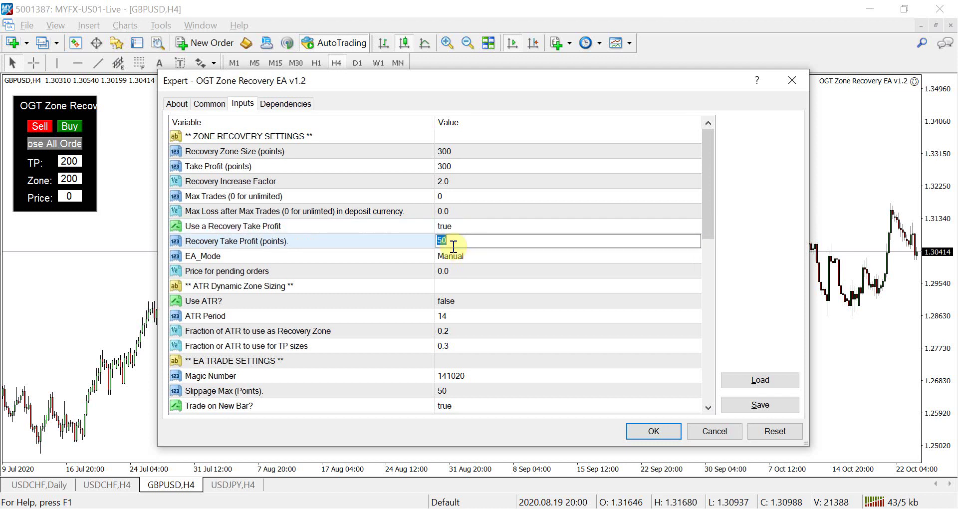
pyautogui.write('100')
pyautogui.press('Return')
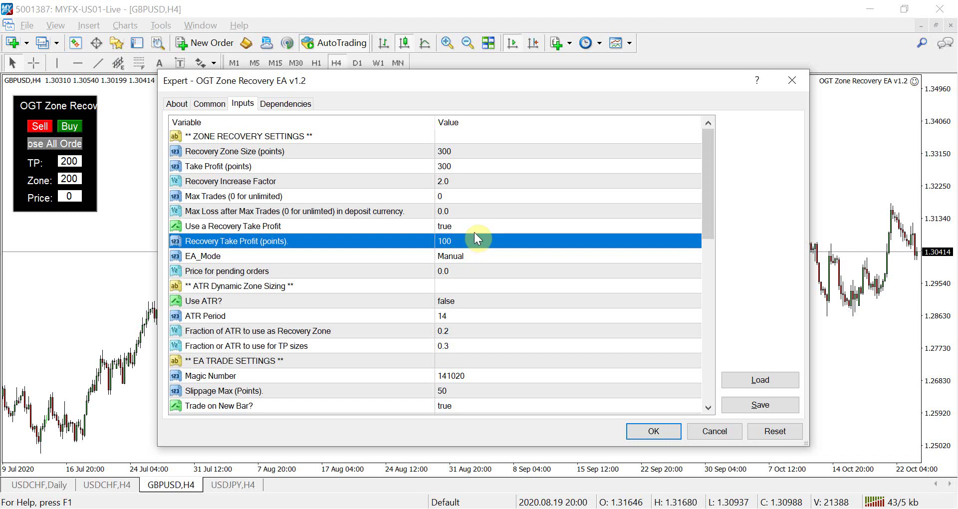
pyautogui.click(450, 169)
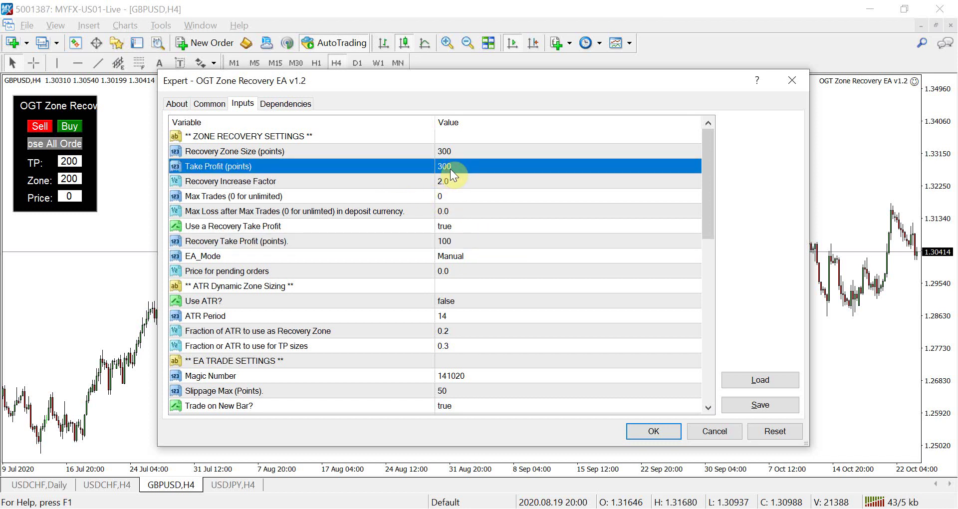
pyautogui.click(442, 243)
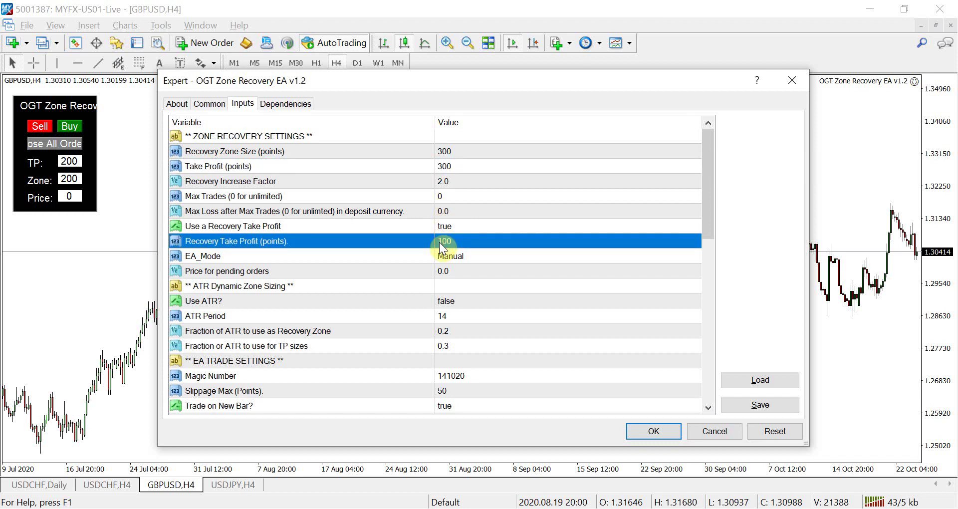
pyautogui.click(453, 159)
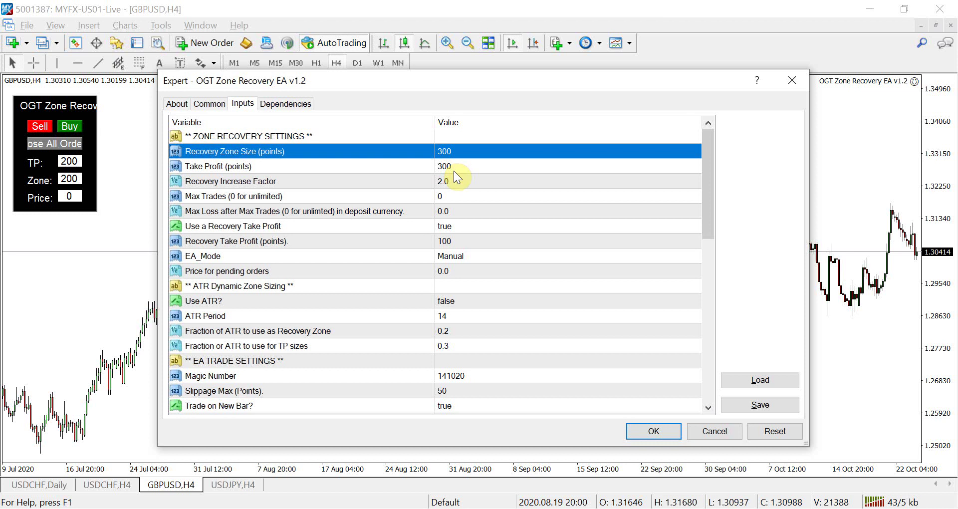
pyautogui.click(446, 241)
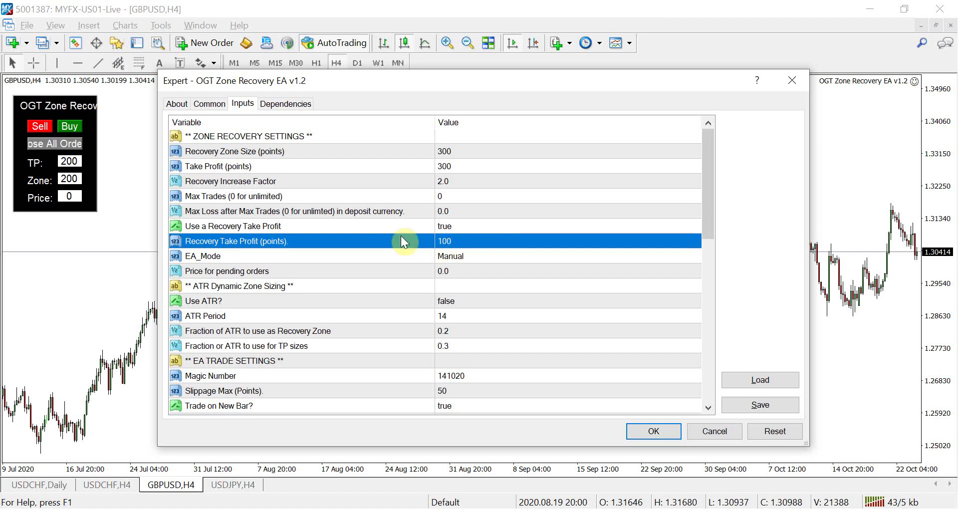
pyautogui.click(401, 168)
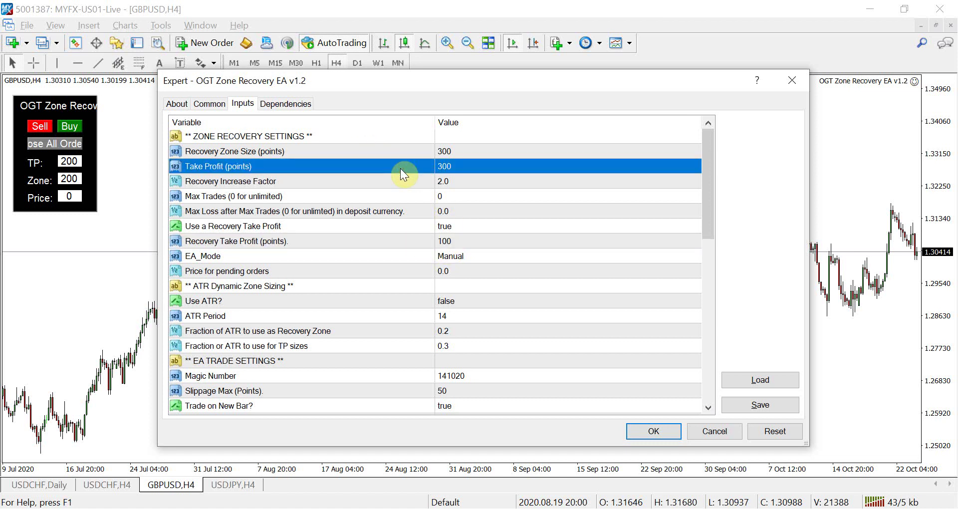
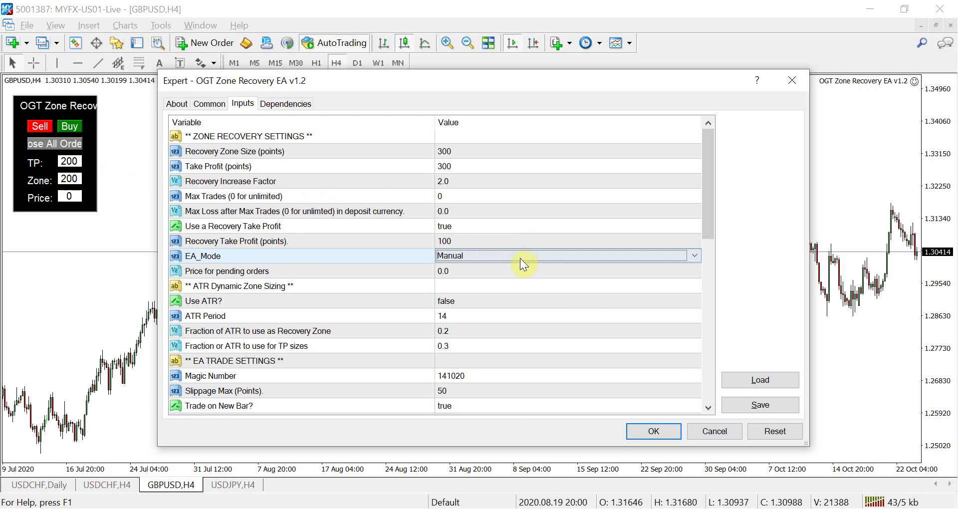
# Set the EA_Mode input to RSI_MTF
pyautogui.click(505, 259)
pyautogui.click(505, 278)
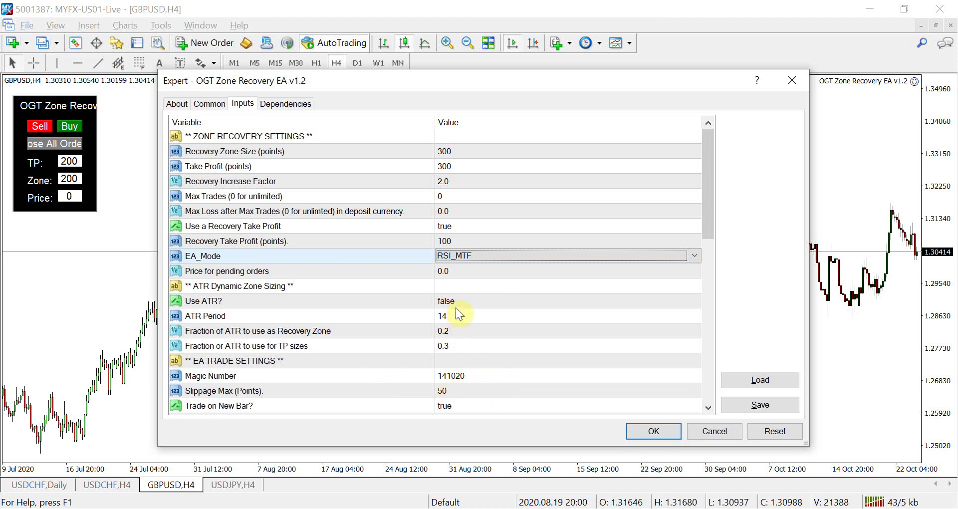
pyautogui.click(450, 256)
pyautogui.click(454, 268)
pyautogui.click(453, 256)
pyautogui.click(456, 274)
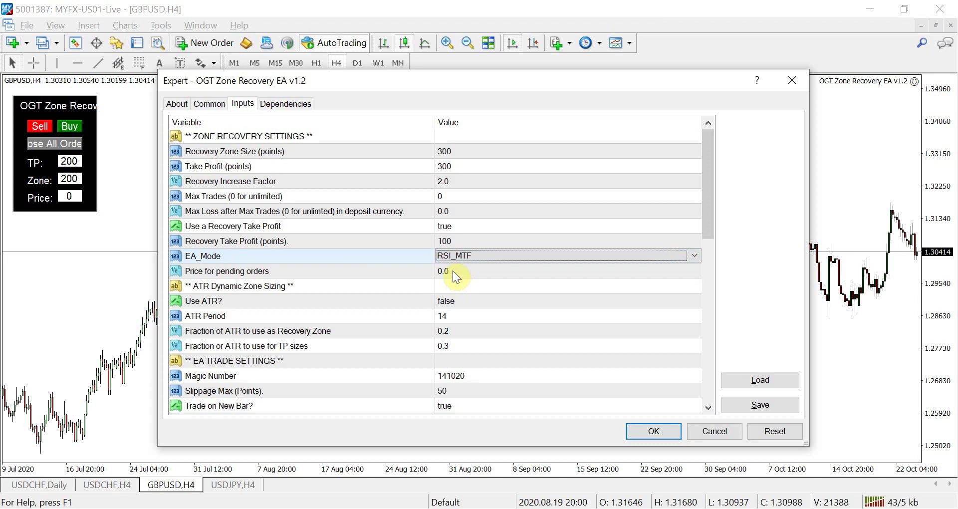
pyautogui.click(453, 270)
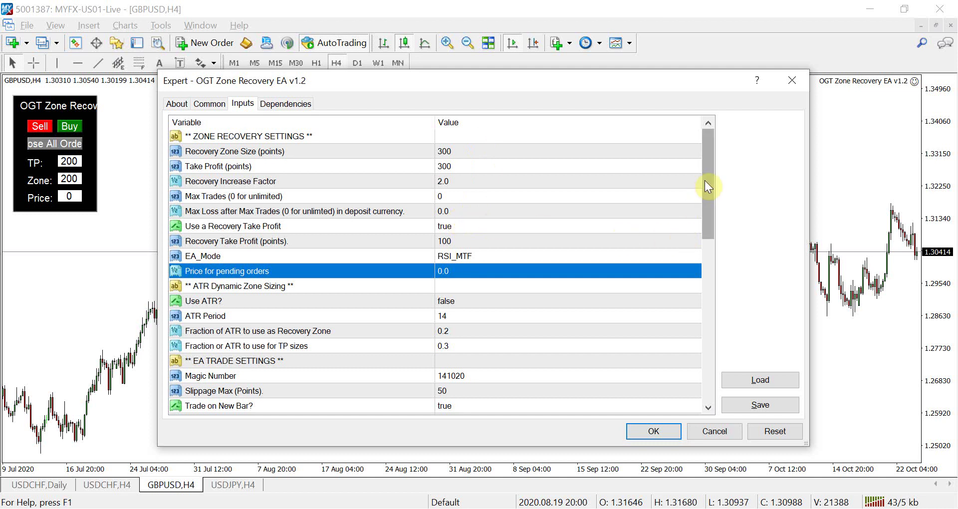
# Enable ATR-based dynamic zone sizing by switching the Use ATR? option to true
pyautogui.moveTo(706, 189); pyautogui.dragTo(711, 215)
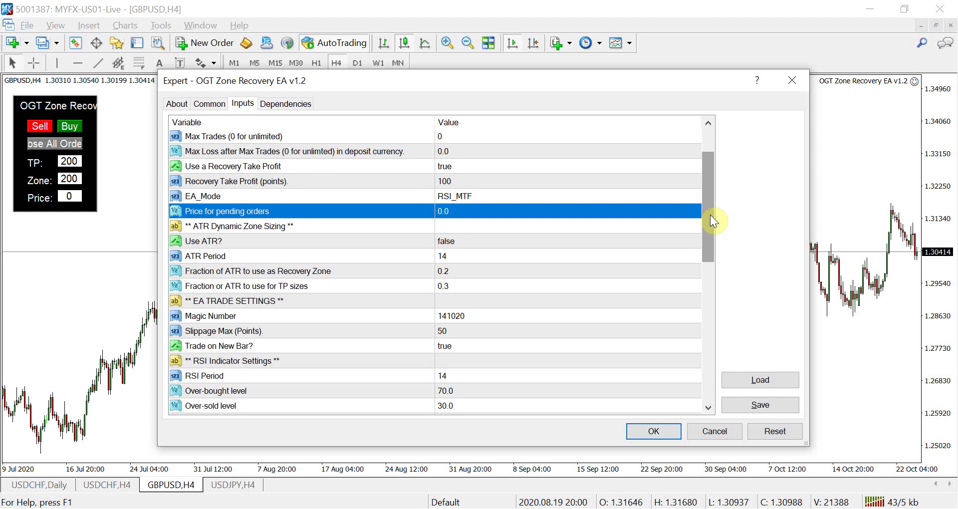
pyautogui.moveTo(706, 213); pyautogui.dragTo(711, 178)
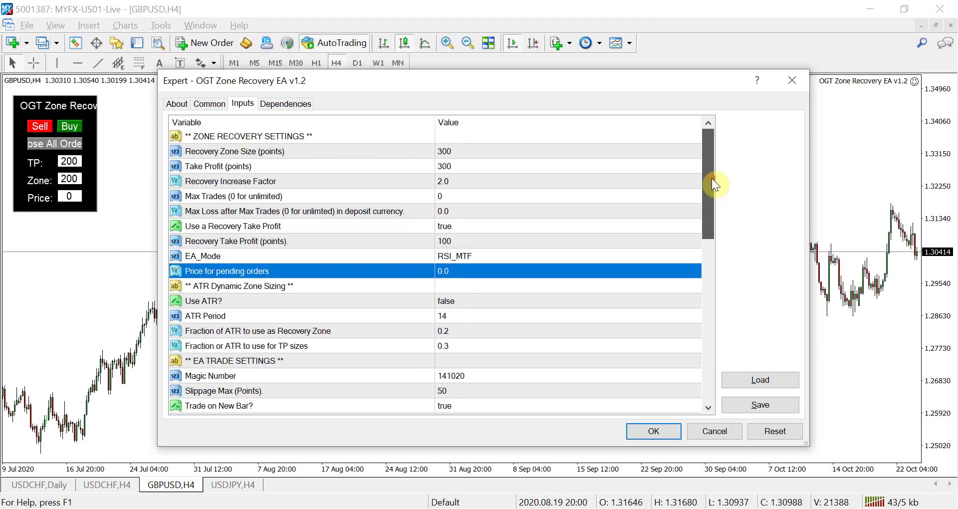
pyautogui.click(295, 150)
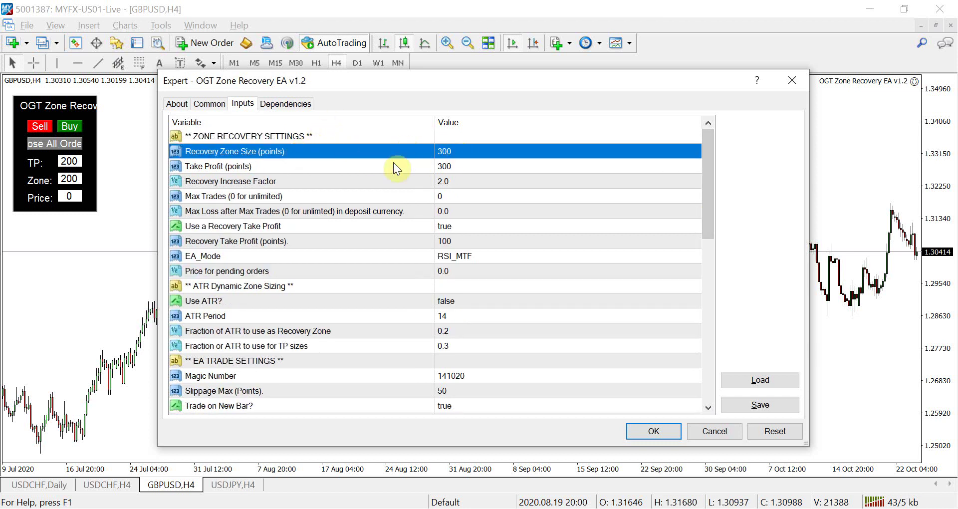
pyautogui.click(481, 299)
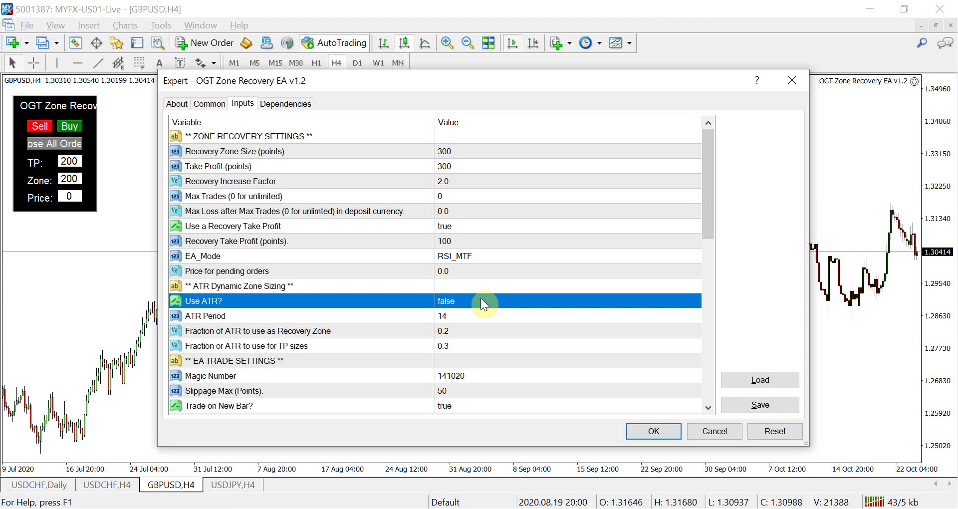
pyautogui.click(452, 302)
pyautogui.click(452, 302)
pyautogui.click(459, 322)
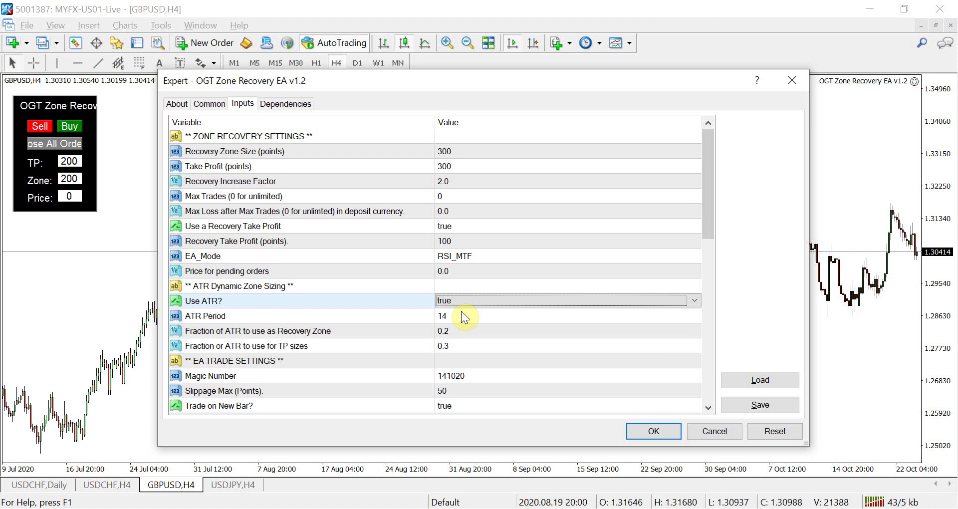
# Review the ATR period, the ATR fractions for the recovery zone and TP sizes, and the fixed Recovery Zone Size input
pyautogui.click(462, 315)
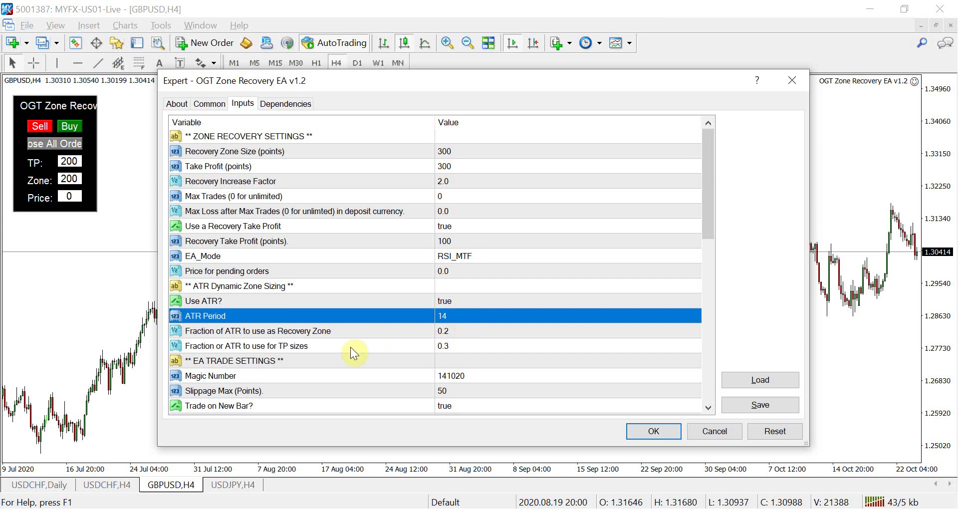
pyautogui.click(464, 332)
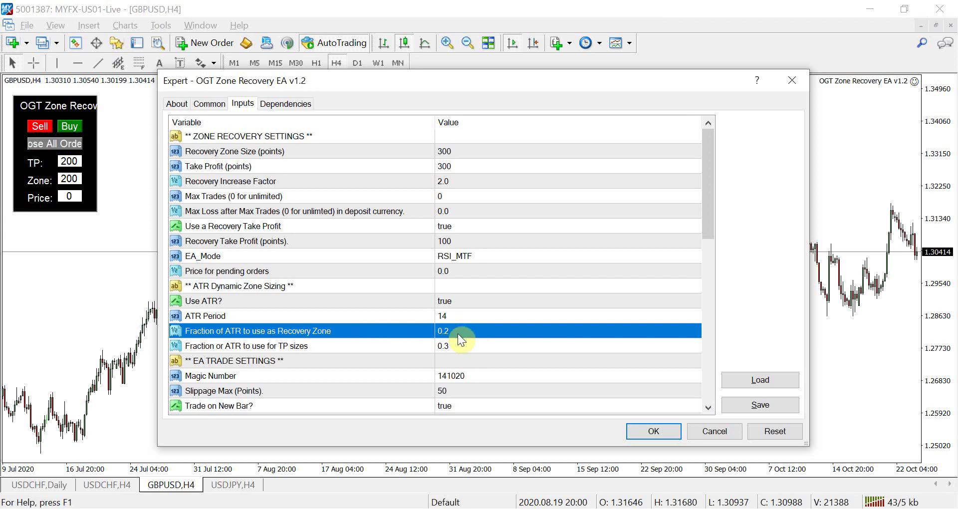
pyautogui.click(352, 349)
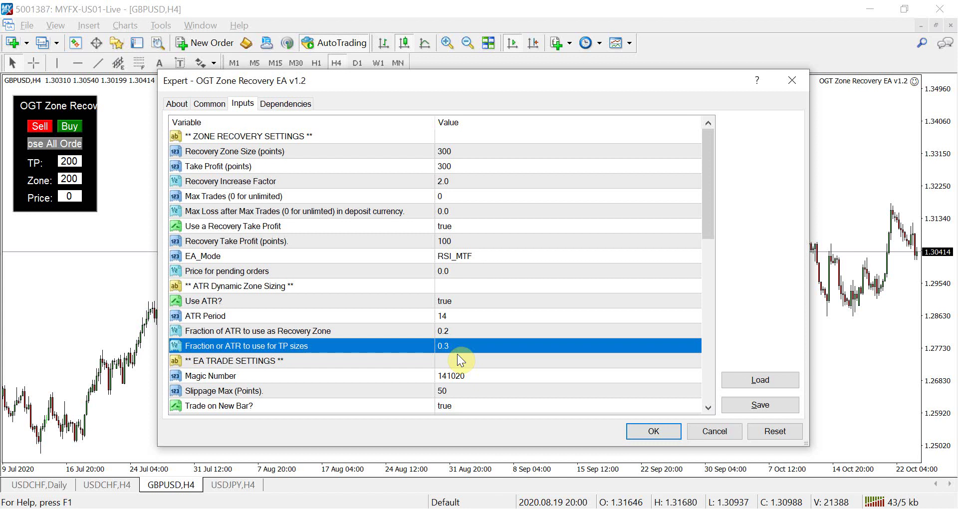
pyautogui.click(451, 304)
pyautogui.click(281, 148)
pyautogui.click(285, 161)
pyautogui.click(286, 153)
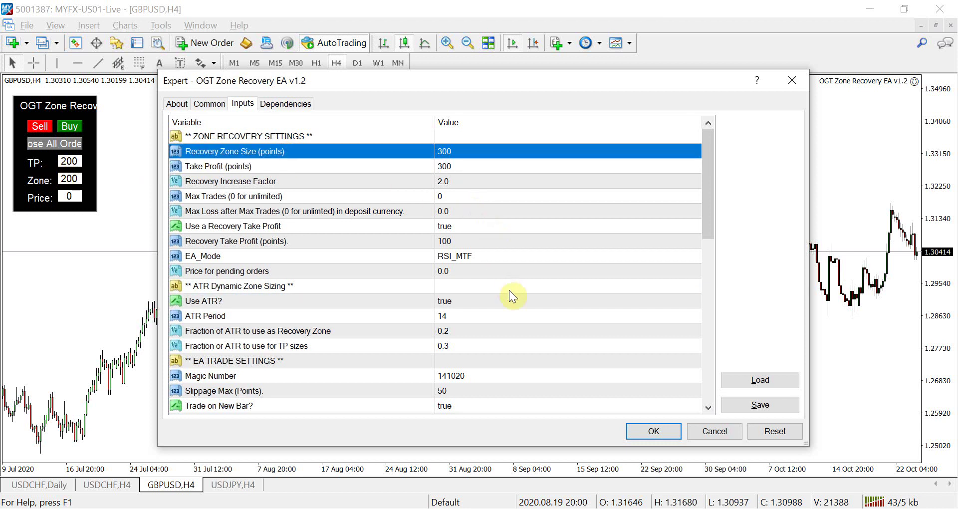
# Review the EA trade settings for the magic number, maximum slippage and trading on a new bar
pyautogui.moveTo(709, 166); pyautogui.dragTo(708, 204)
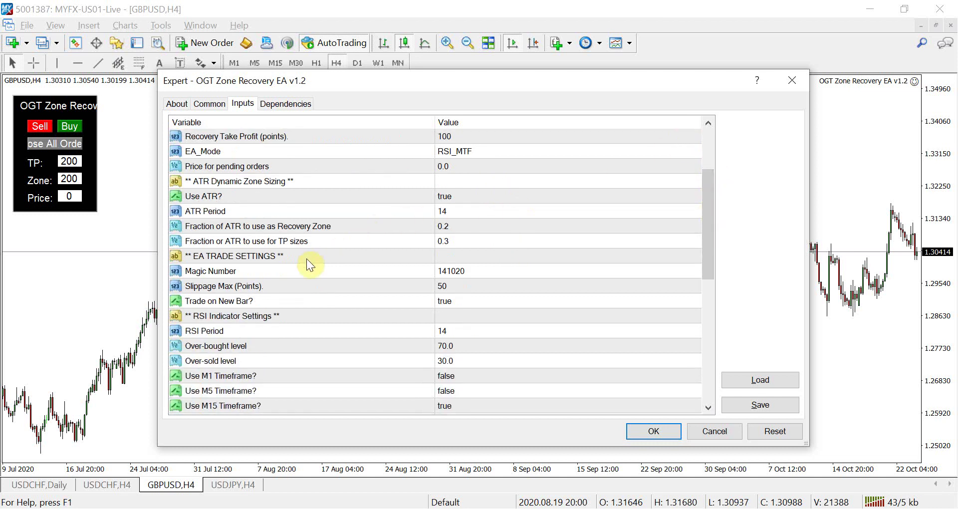
pyautogui.click(280, 257)
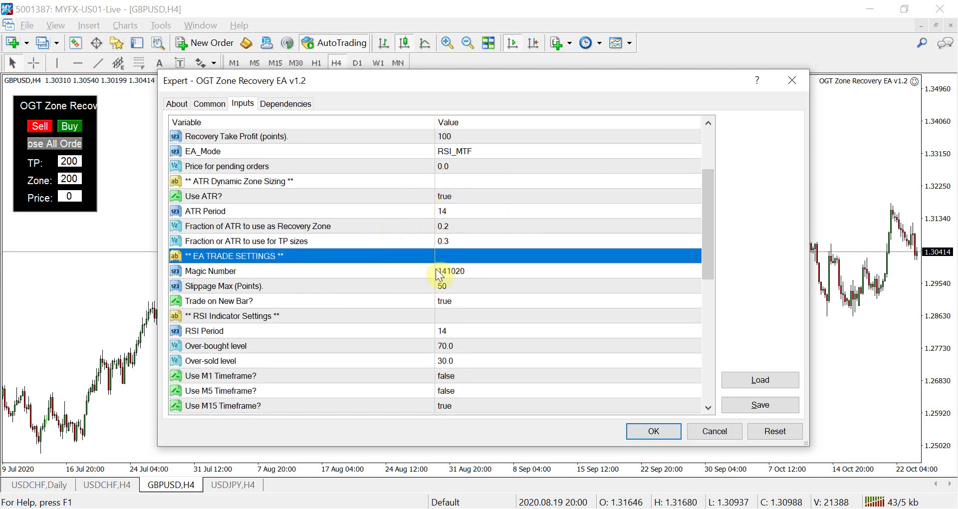
pyautogui.click(280, 271)
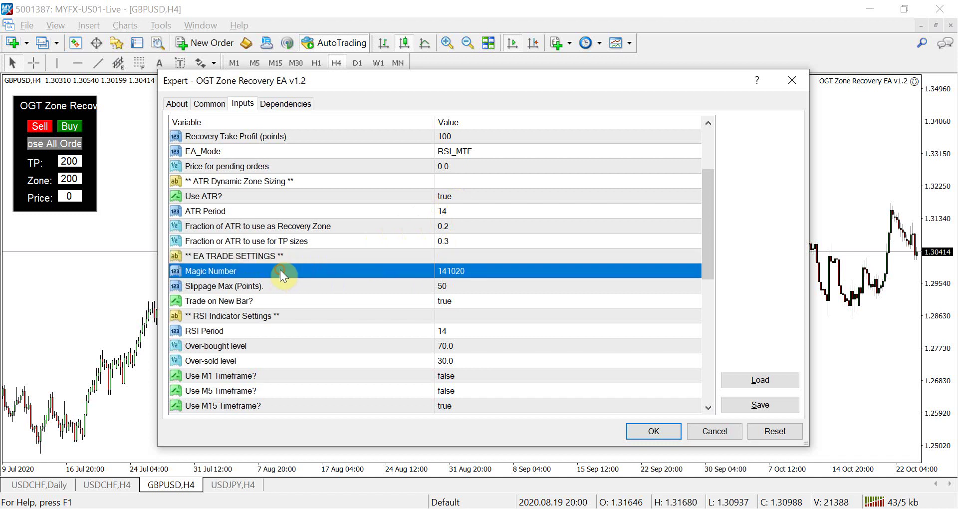
pyautogui.click(448, 289)
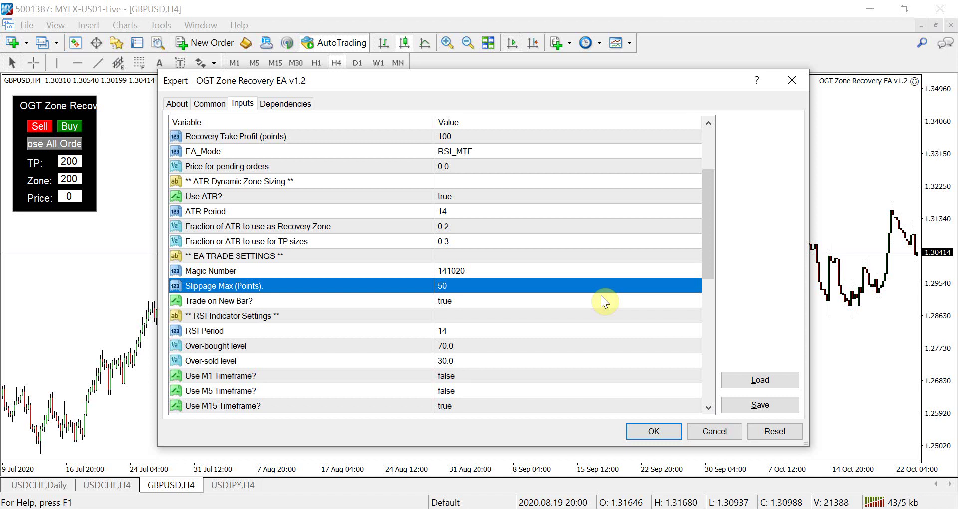
pyautogui.click(458, 300)
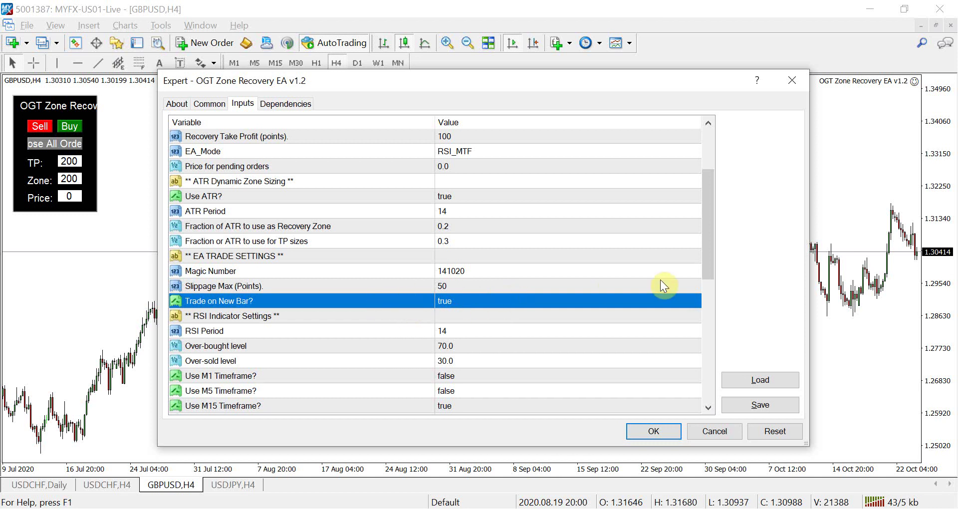
# Examine the RSI indicator settings: the period, over-bought and over-sold levels, and the M15 and M30 timeframe options
pyautogui.click(705, 194)
pyautogui.moveTo(706, 194); pyautogui.dragTo(715, 244)
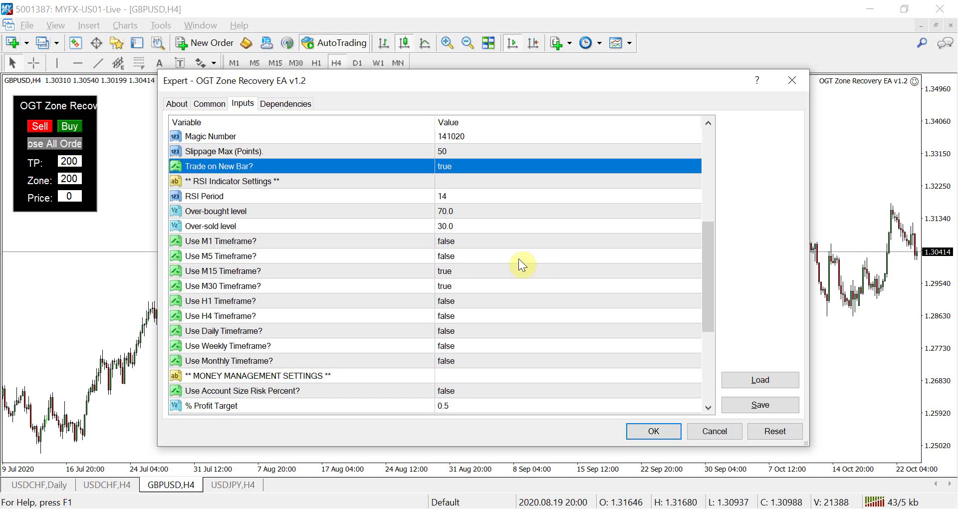
pyautogui.click(448, 197)
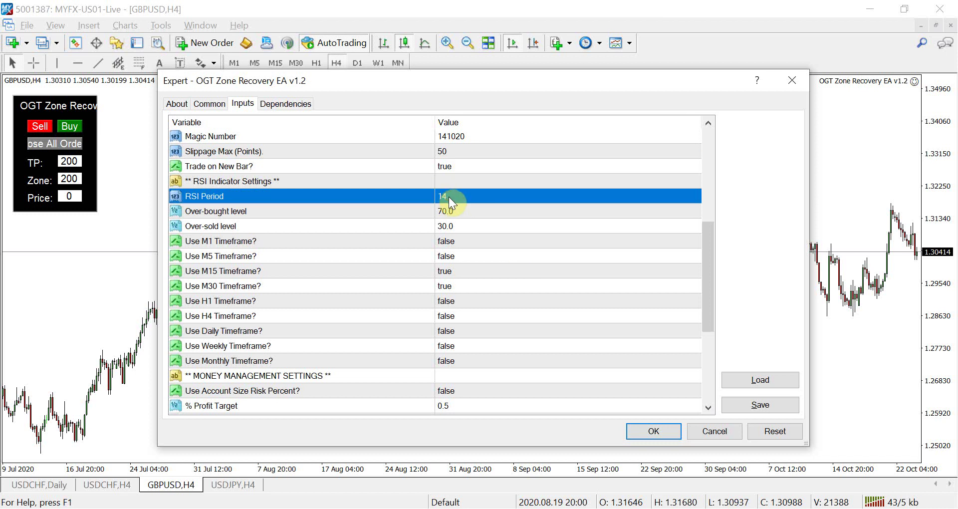
pyautogui.click(453, 210)
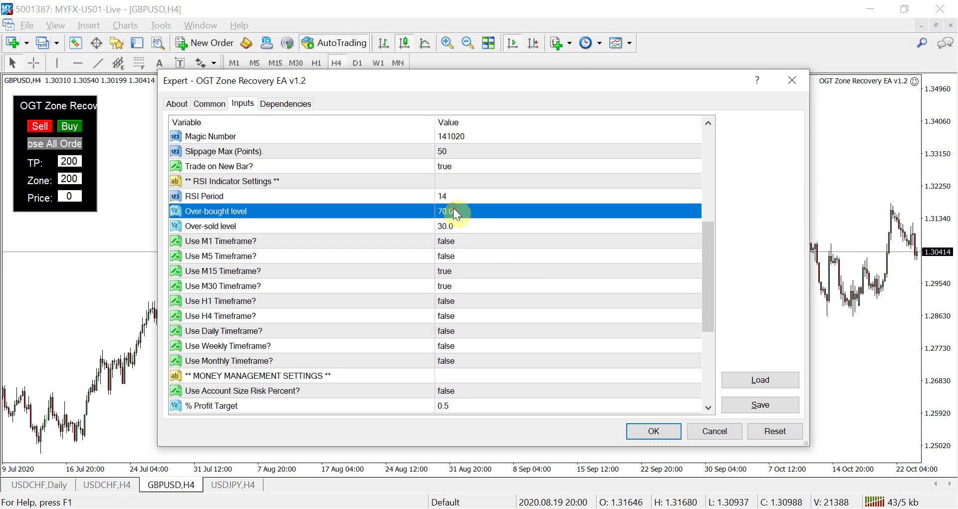
pyautogui.click(456, 227)
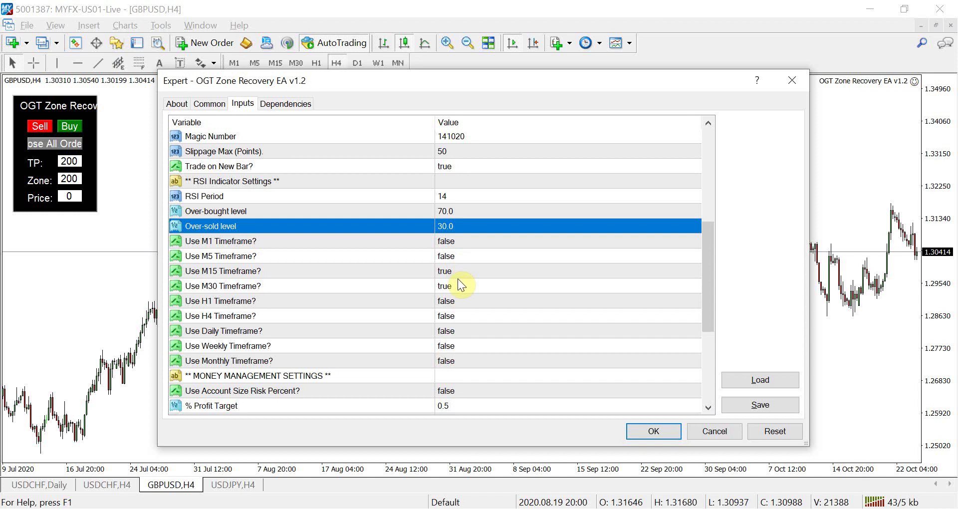
pyautogui.click(376, 272)
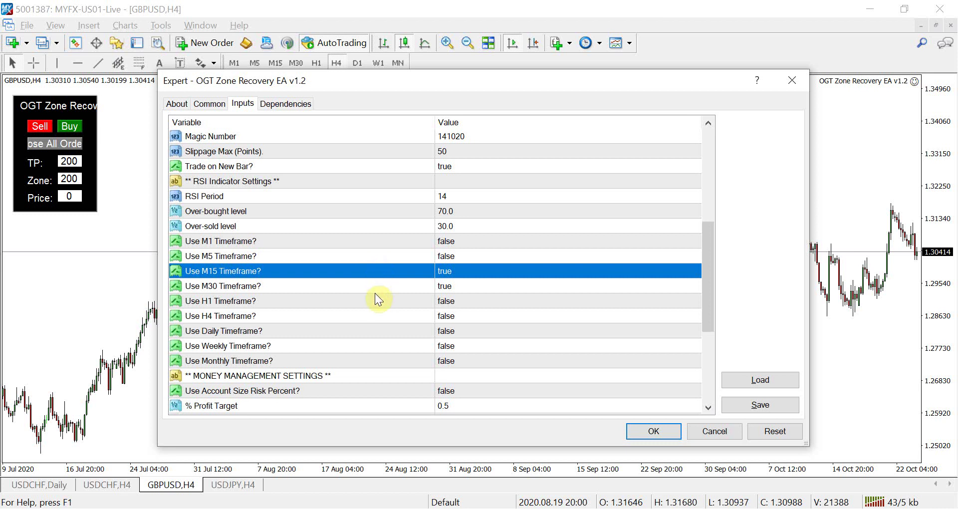
pyautogui.click(378, 283)
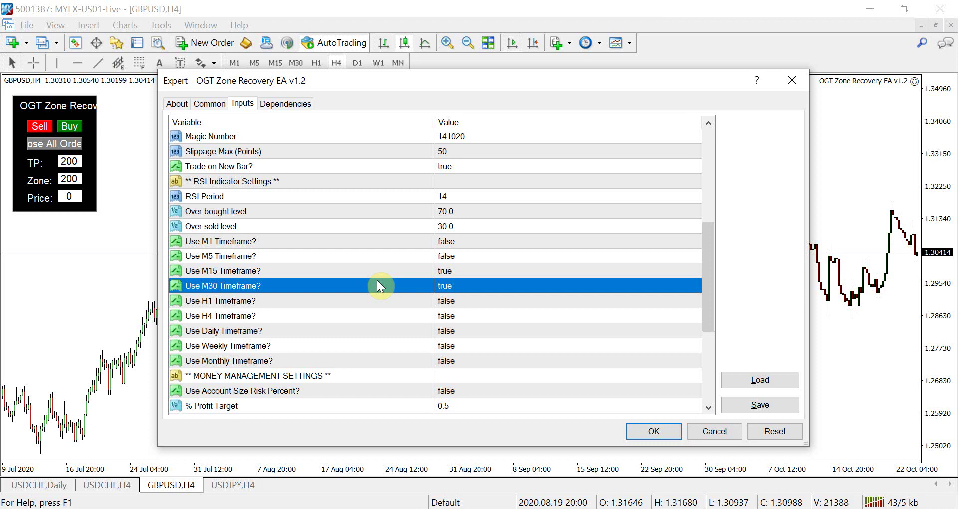
# Set the Fixed Lot Size to 0.01 in the money management settings
pyautogui.scroll(-1, 436, 299)
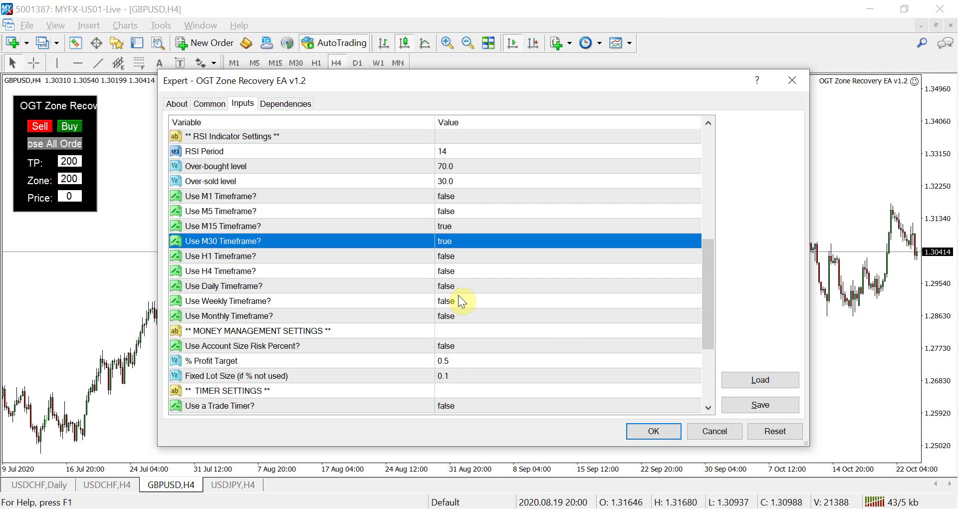
pyautogui.scroll(-2, 436, 273)
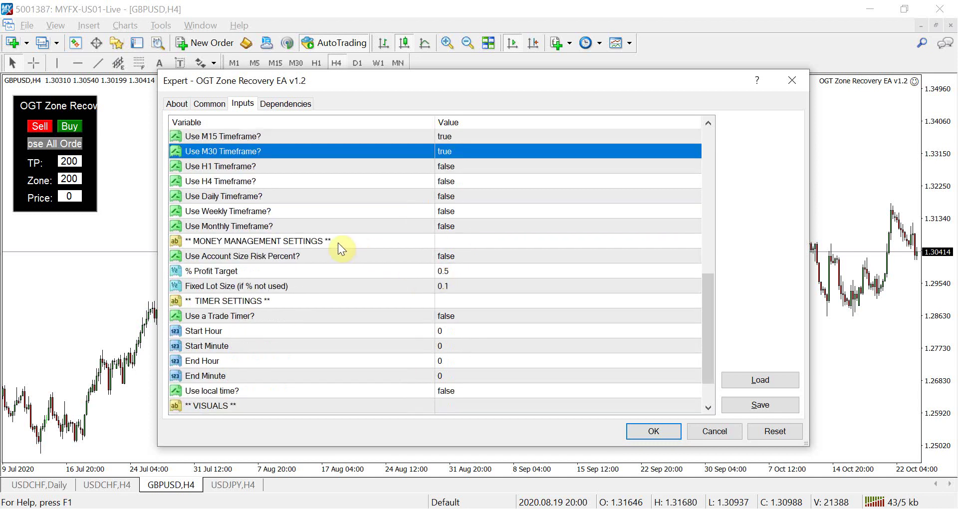
pyautogui.click(339, 248)
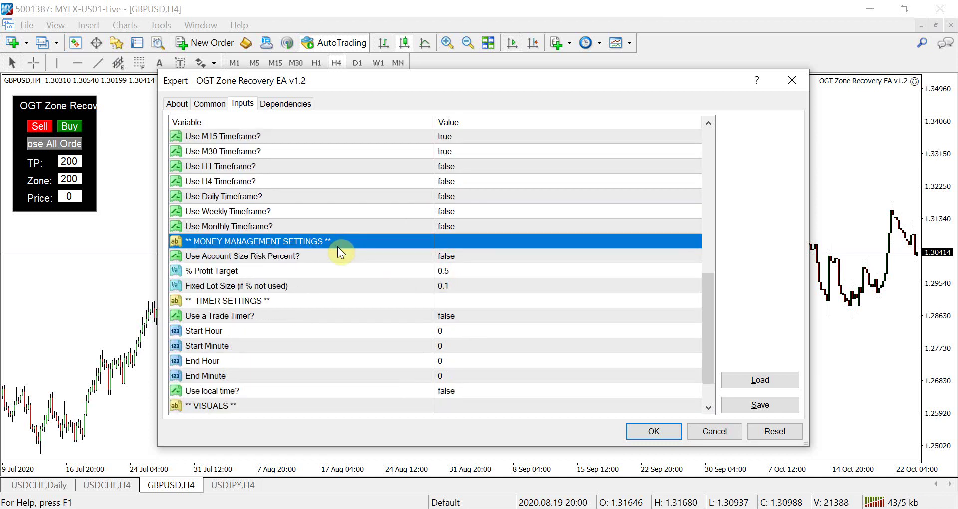
pyautogui.click(477, 256)
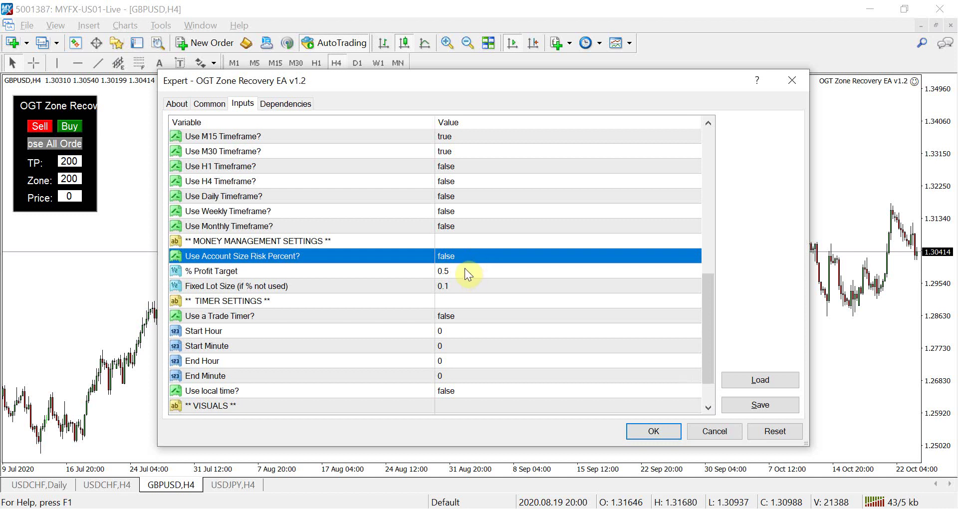
pyautogui.click(463, 271)
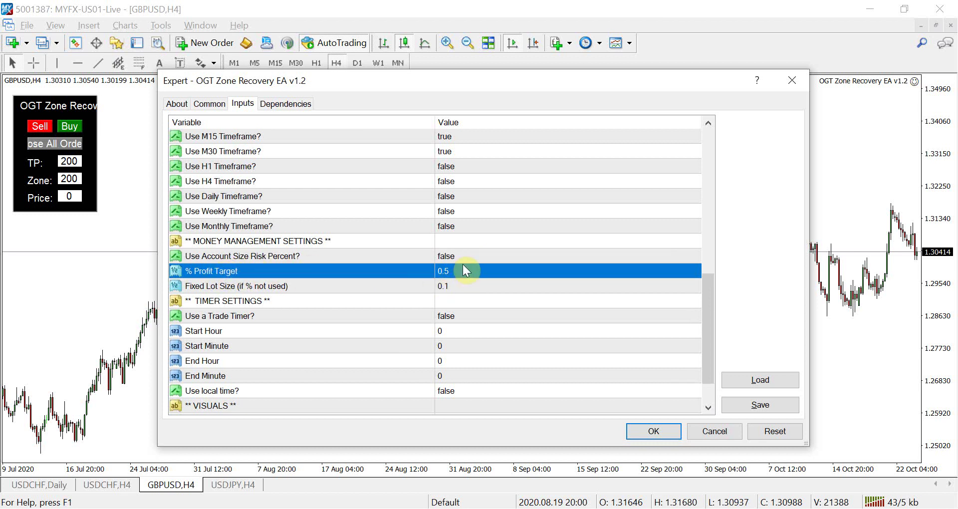
pyautogui.click(342, 286)
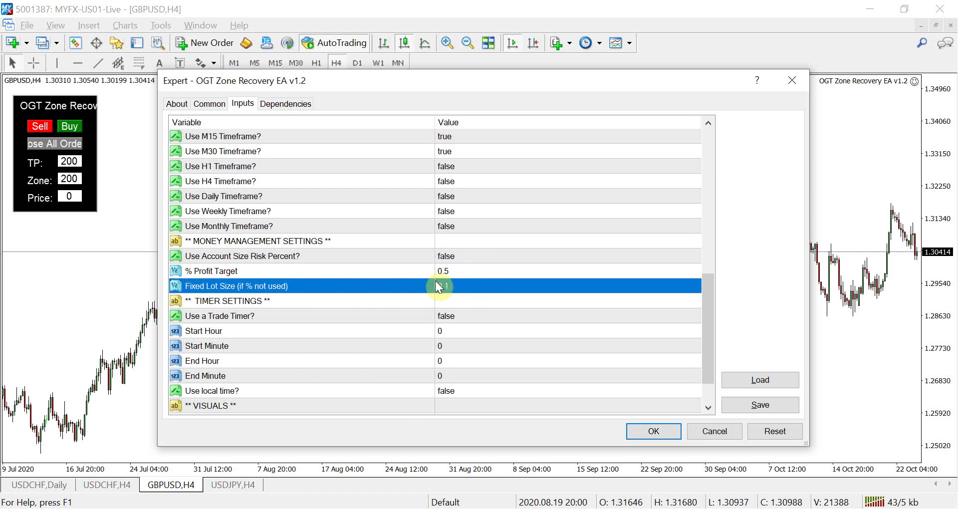
pyautogui.doubleClick(451, 285)
pyautogui.write('0.')
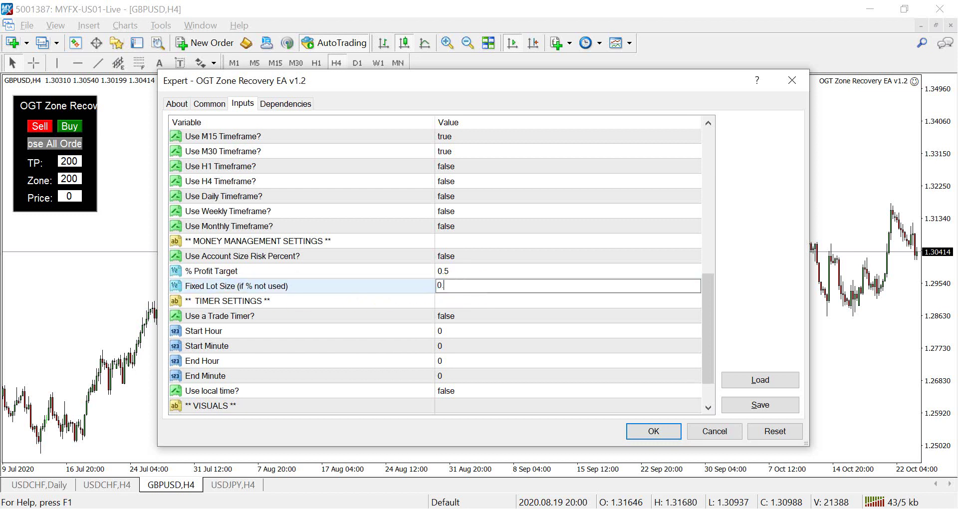
pyautogui.write('01')
pyautogui.press('Return')
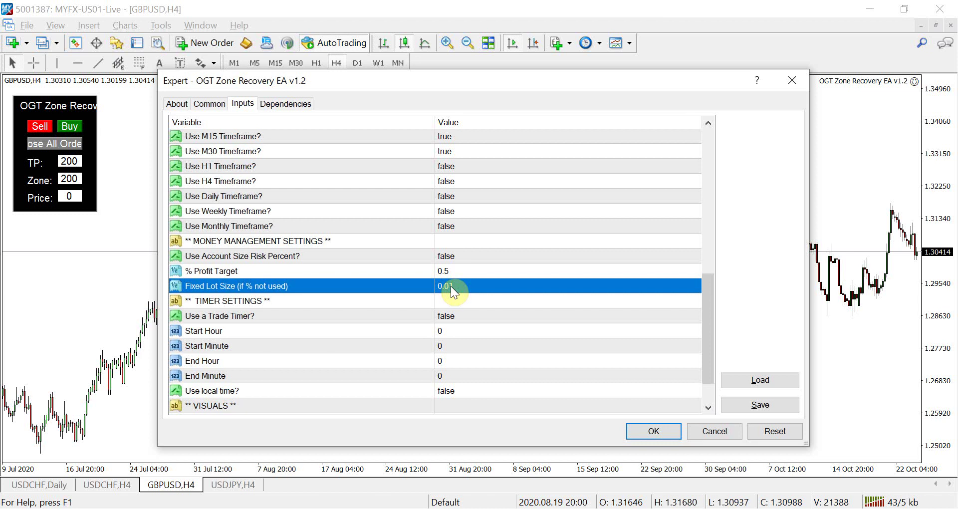
# Check the account risk percent and fixed lot size options together with the Recovery Increase Factor input
pyautogui.click(447, 256)
pyautogui.click(450, 270)
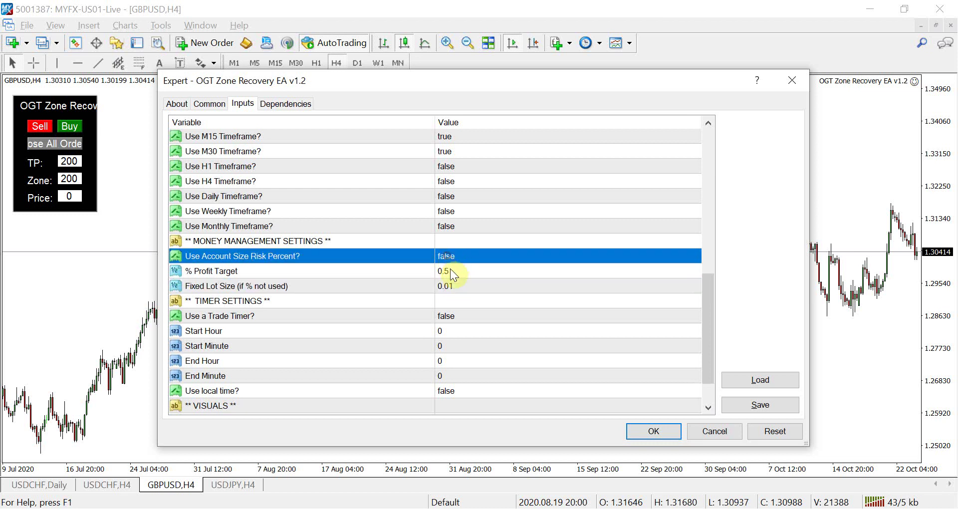
pyautogui.click(461, 288)
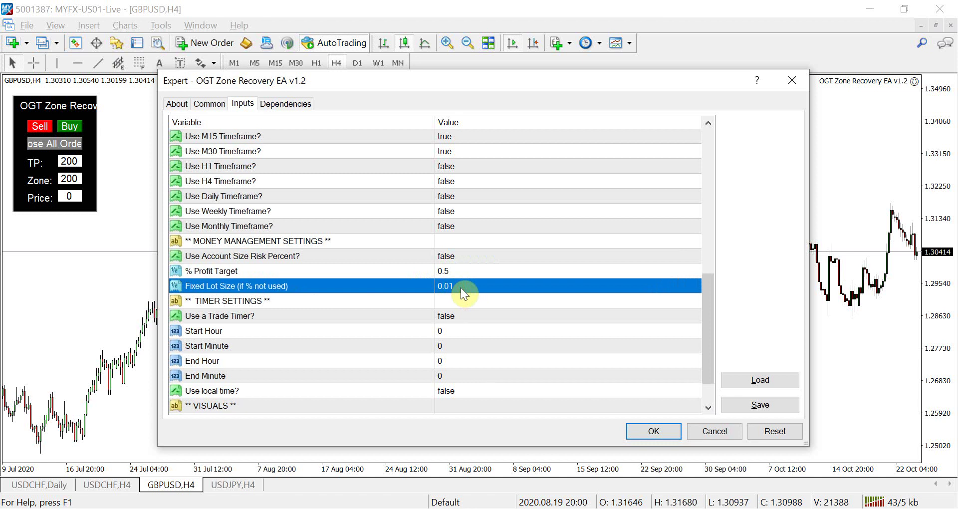
pyautogui.scroll(8, 460, 288)
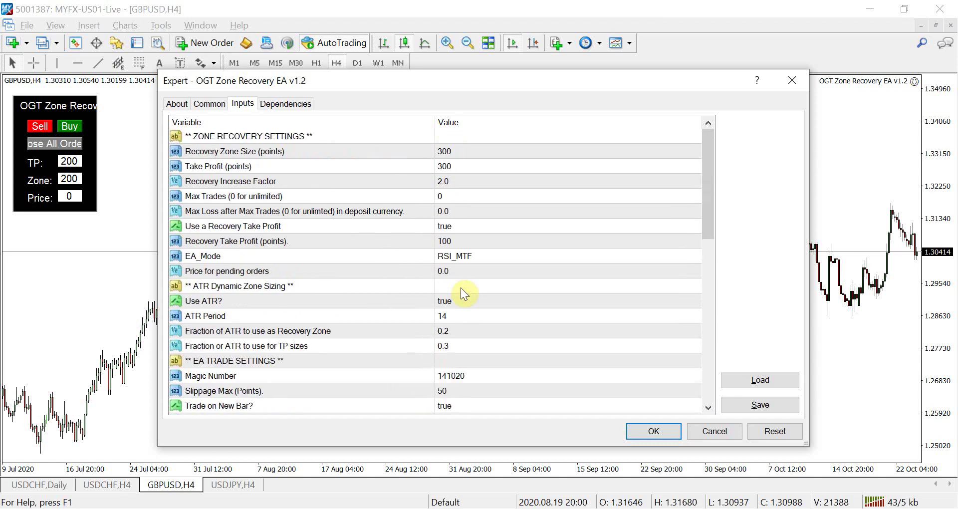
pyautogui.click(276, 181)
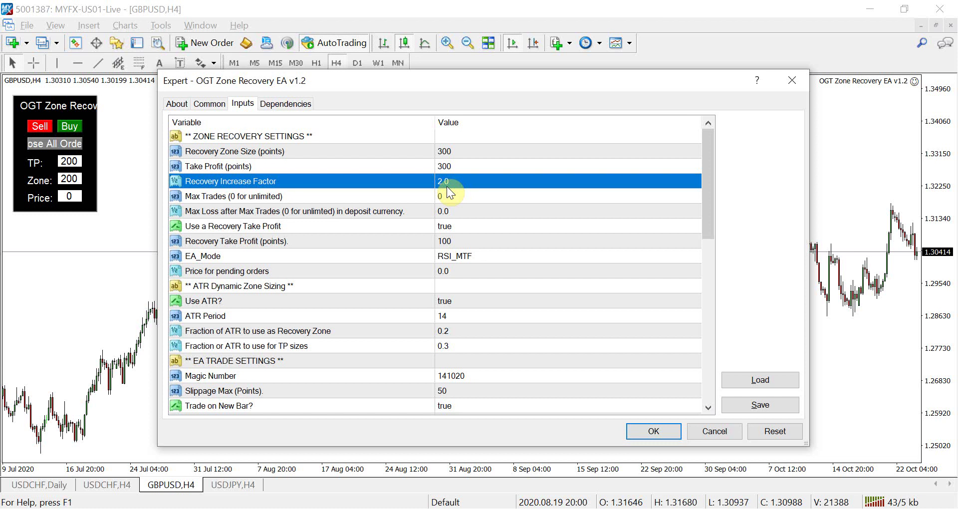
# Examine the Fixed Lot Size input and the timer settings: the trade timer switch, start and end times, and local time option
pyautogui.scroll(-8, 447, 186)
pyautogui.scroll(-1, 448, 191)
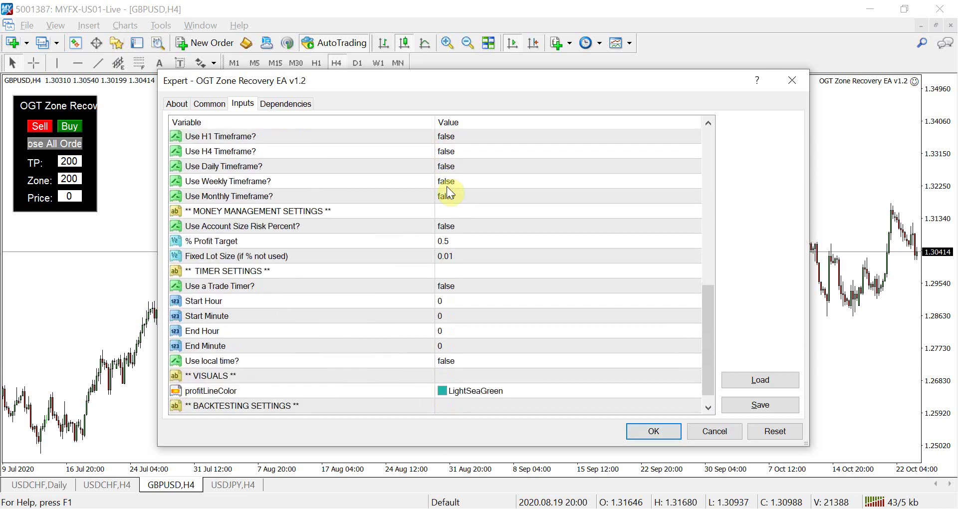
pyautogui.click(448, 258)
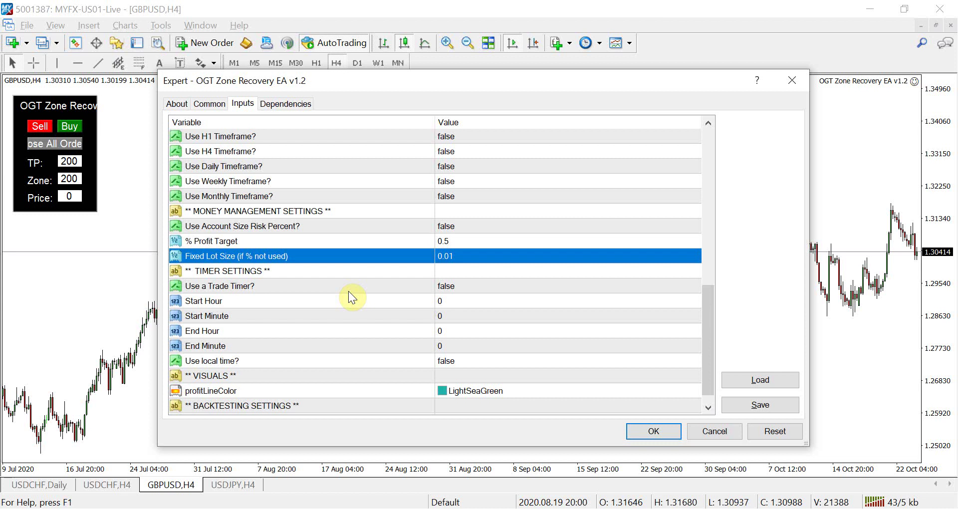
pyautogui.click(272, 273)
pyautogui.click(280, 284)
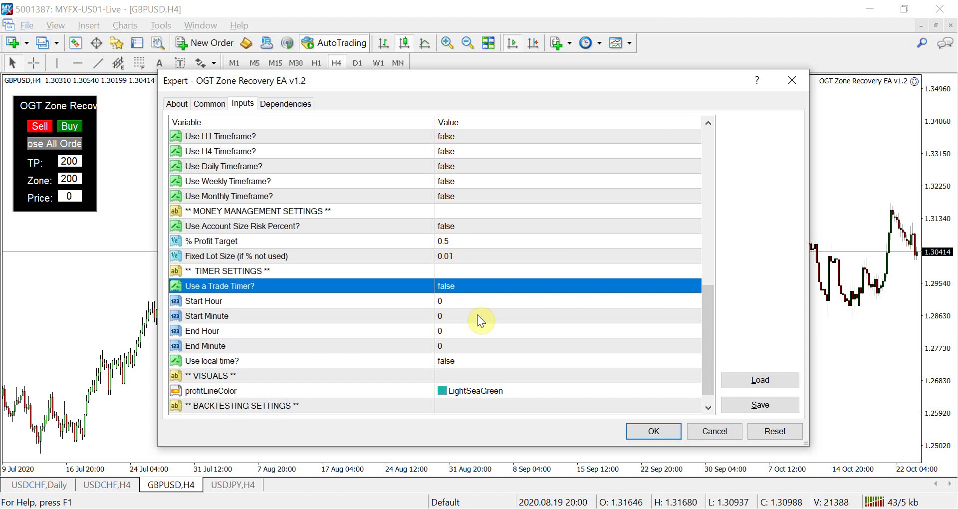
pyautogui.scroll(-1, 477, 316)
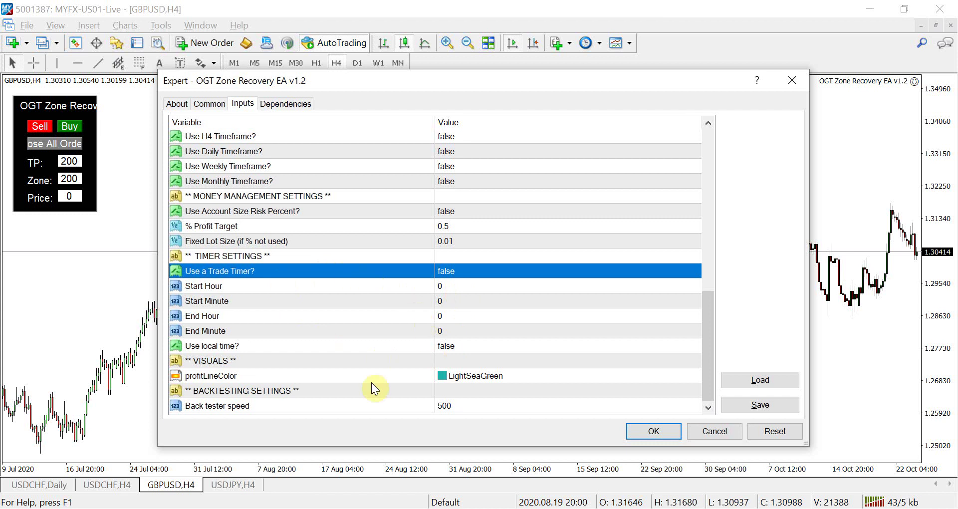
pyautogui.click(387, 237)
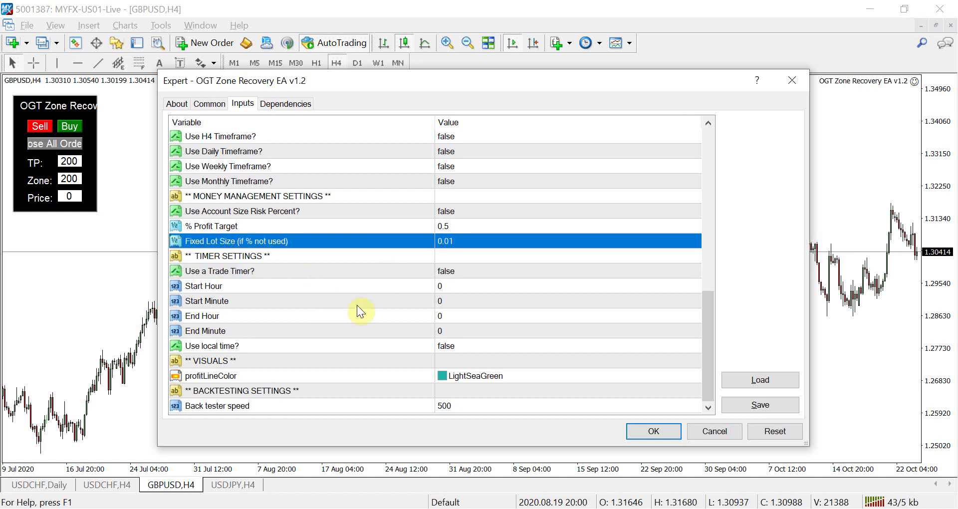
pyautogui.click(456, 278)
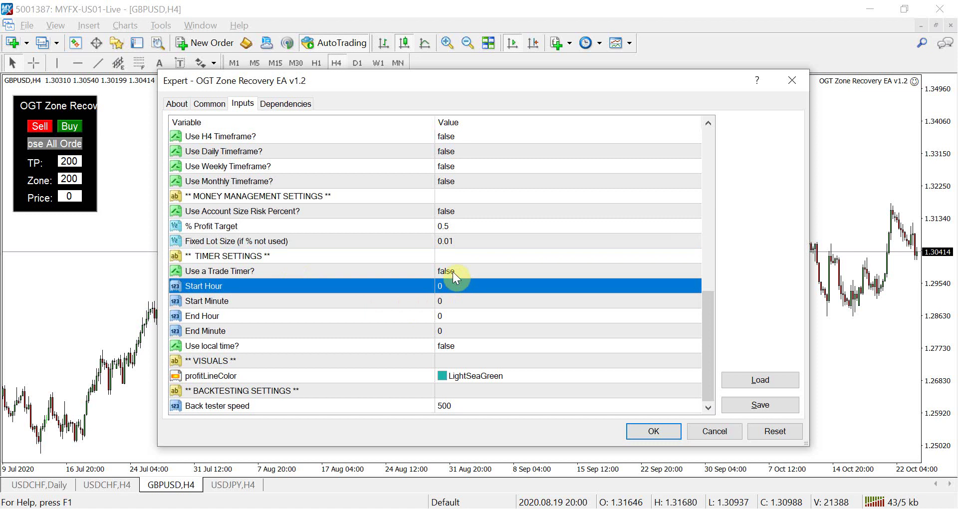
pyautogui.click(453, 274)
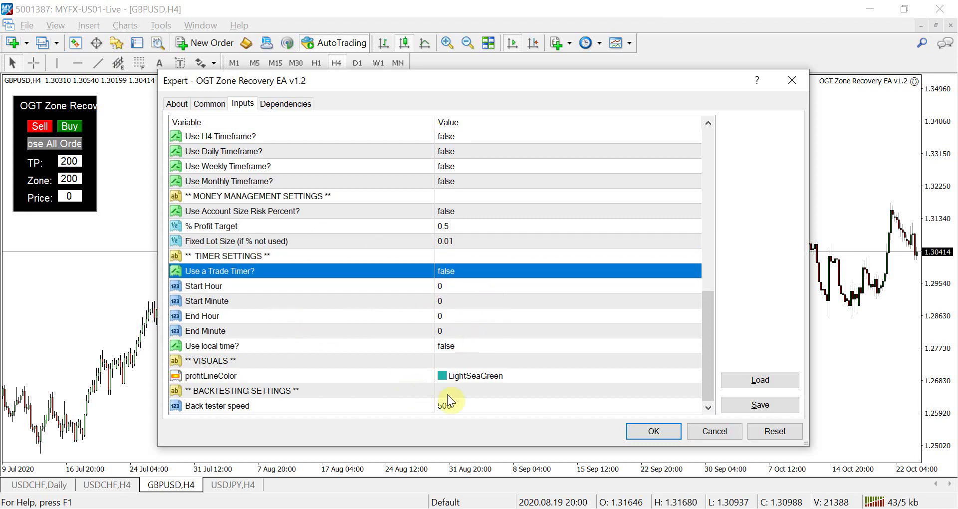
# Review the profit line colour alongside the Take Profit input, and check the back tester speed in the backtesting settings
pyautogui.click(473, 379)
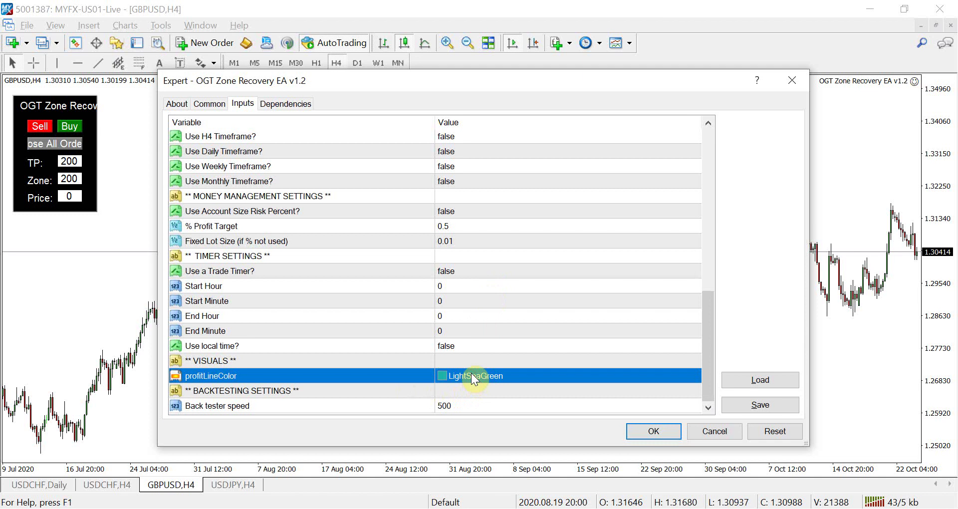
pyautogui.scroll(10, 471, 373)
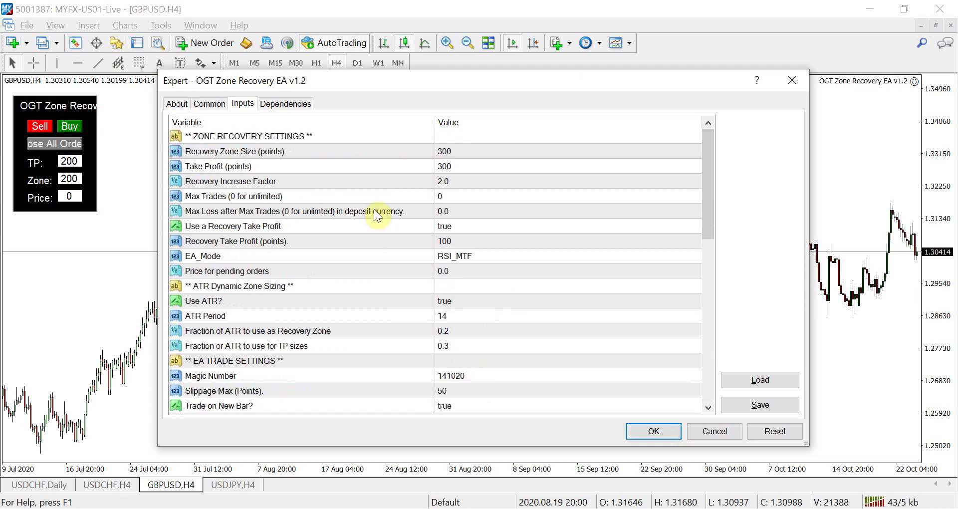
pyautogui.click(399, 172)
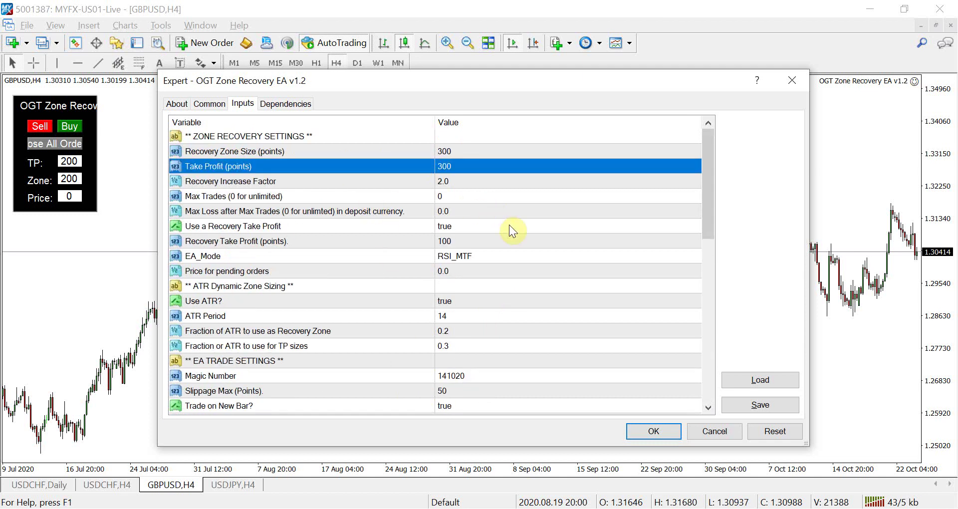
pyautogui.scroll(-9, 509, 225)
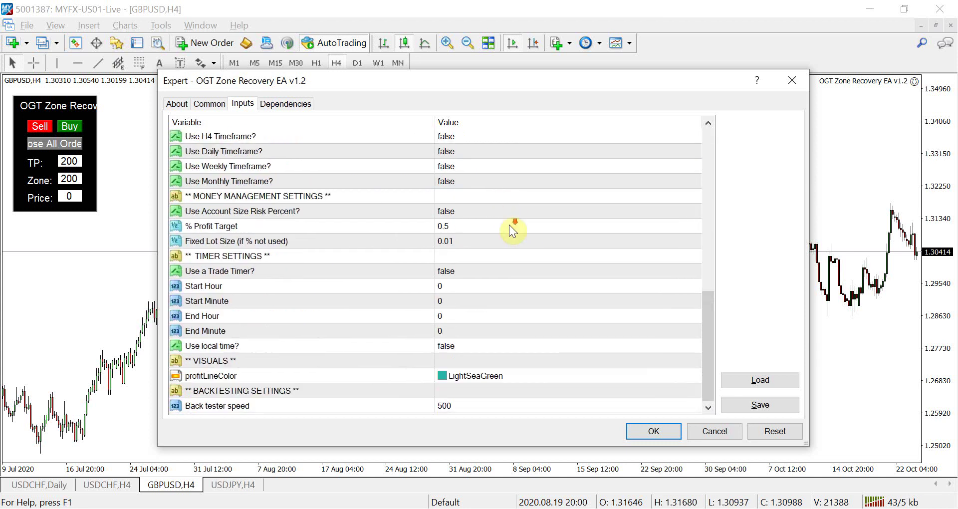
pyautogui.click(450, 378)
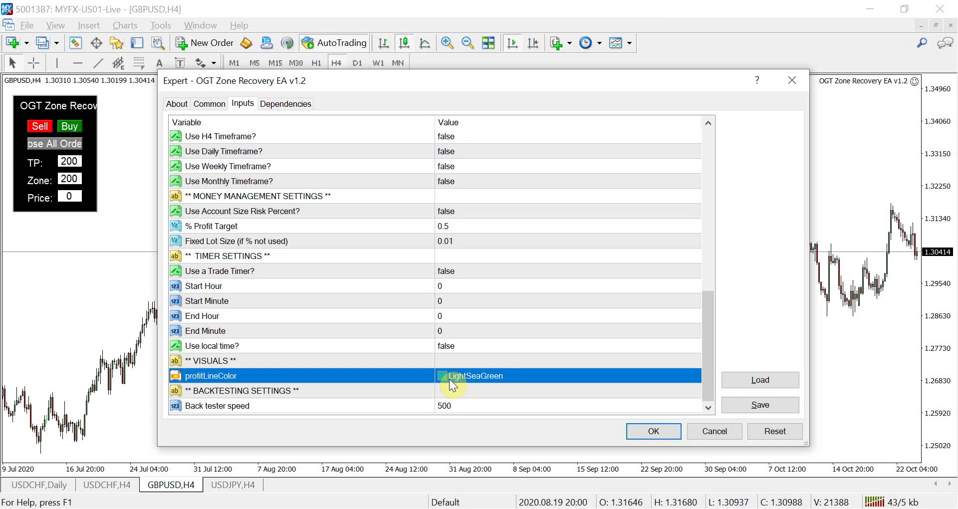
pyautogui.click(447, 404)
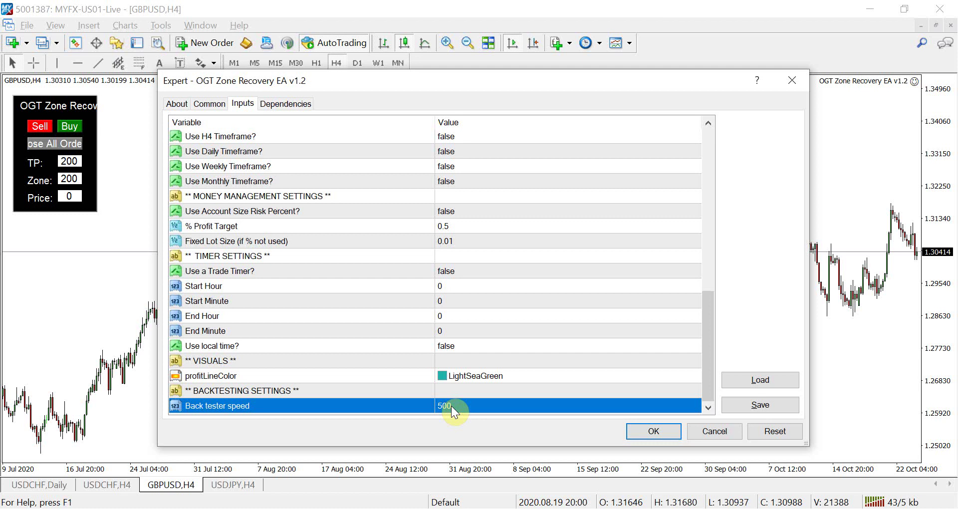
# Look over the zone recovery settings again, including the maximum loss after max trades input
pyautogui.scroll(8, 451, 365)
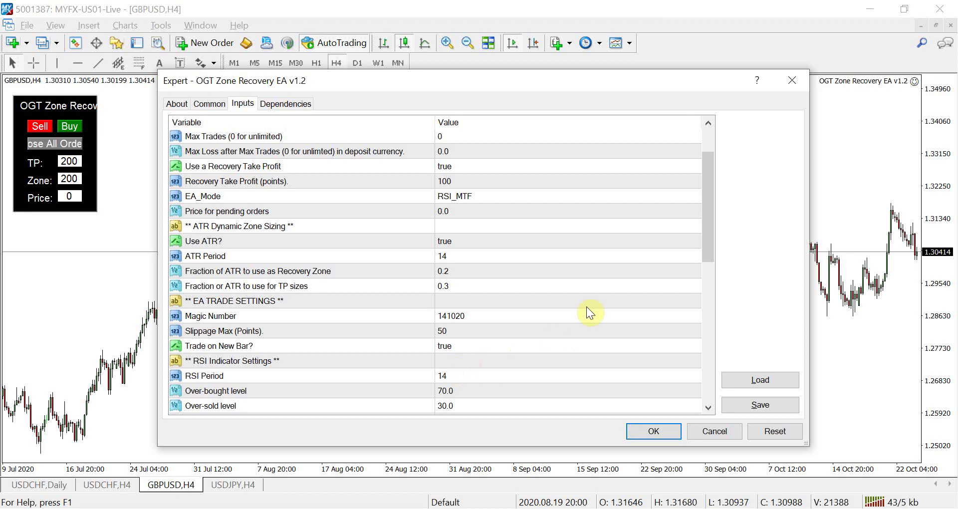
pyautogui.moveTo(698, 201); pyautogui.dragTo(652, 181)
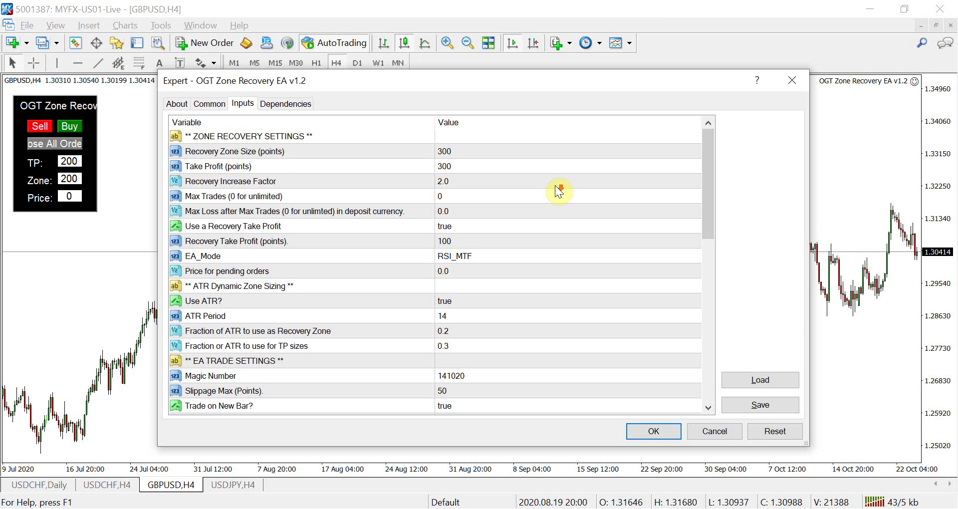
pyautogui.moveTo(703, 172); pyautogui.dragTo(707, 183)
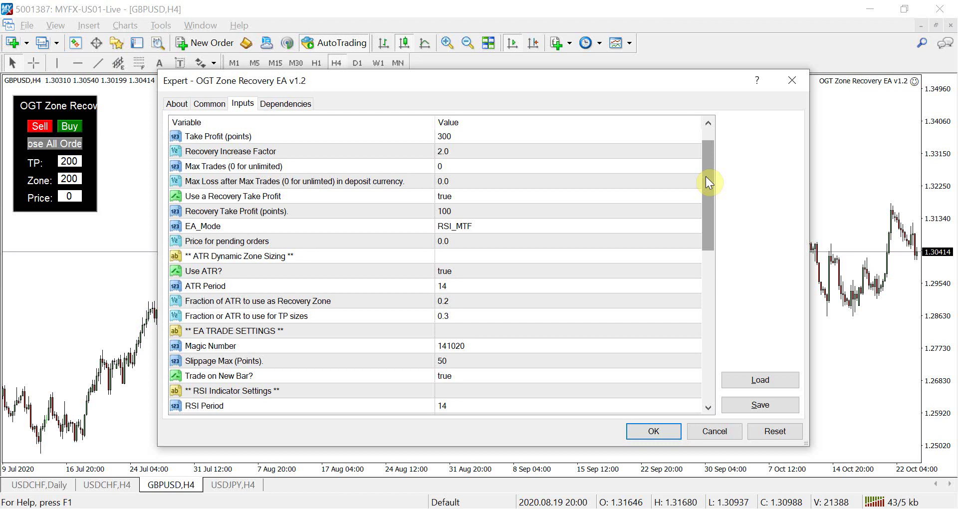
pyautogui.click(373, 182)
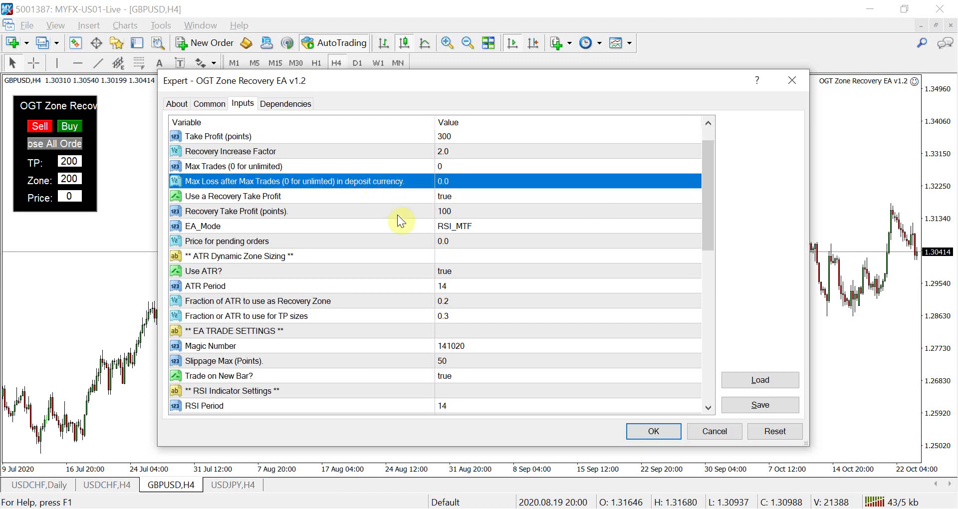